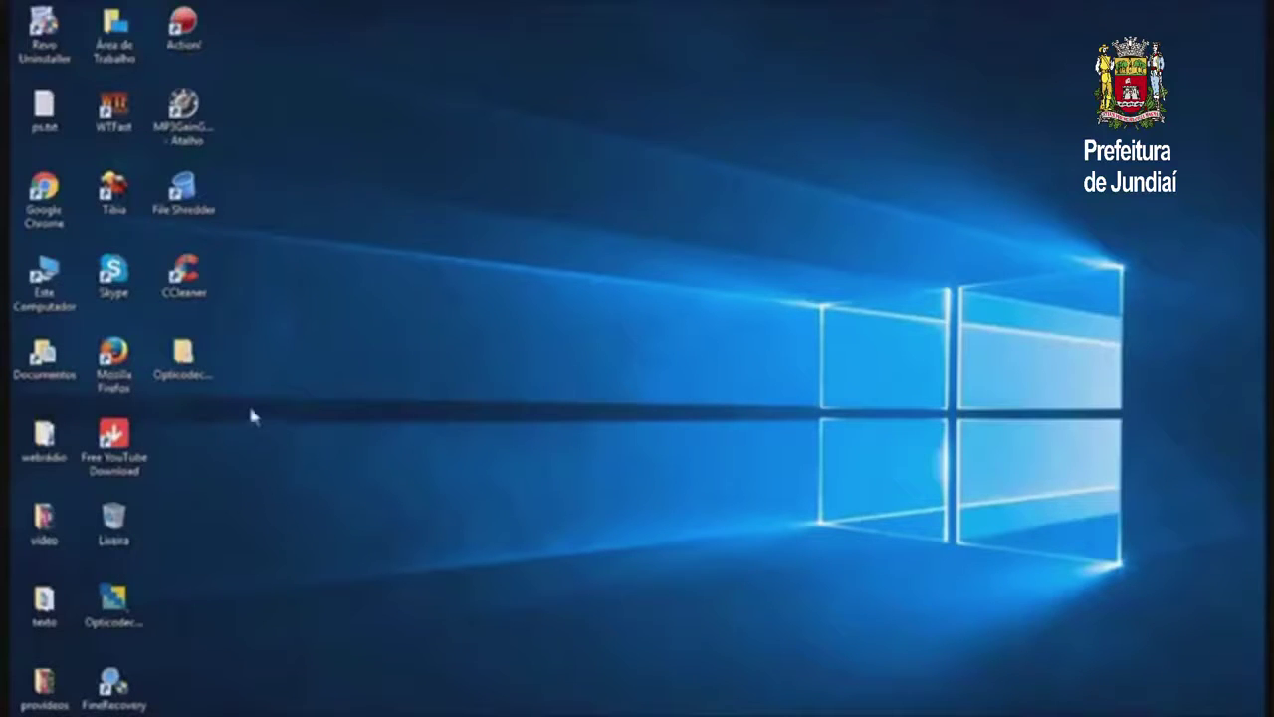
# Launch MP3Gain from its desktop shortcut and reposition its window slightly lower on the desktop.
pyautogui.rightClick(267, 252)
pyautogui.click(325, 308)
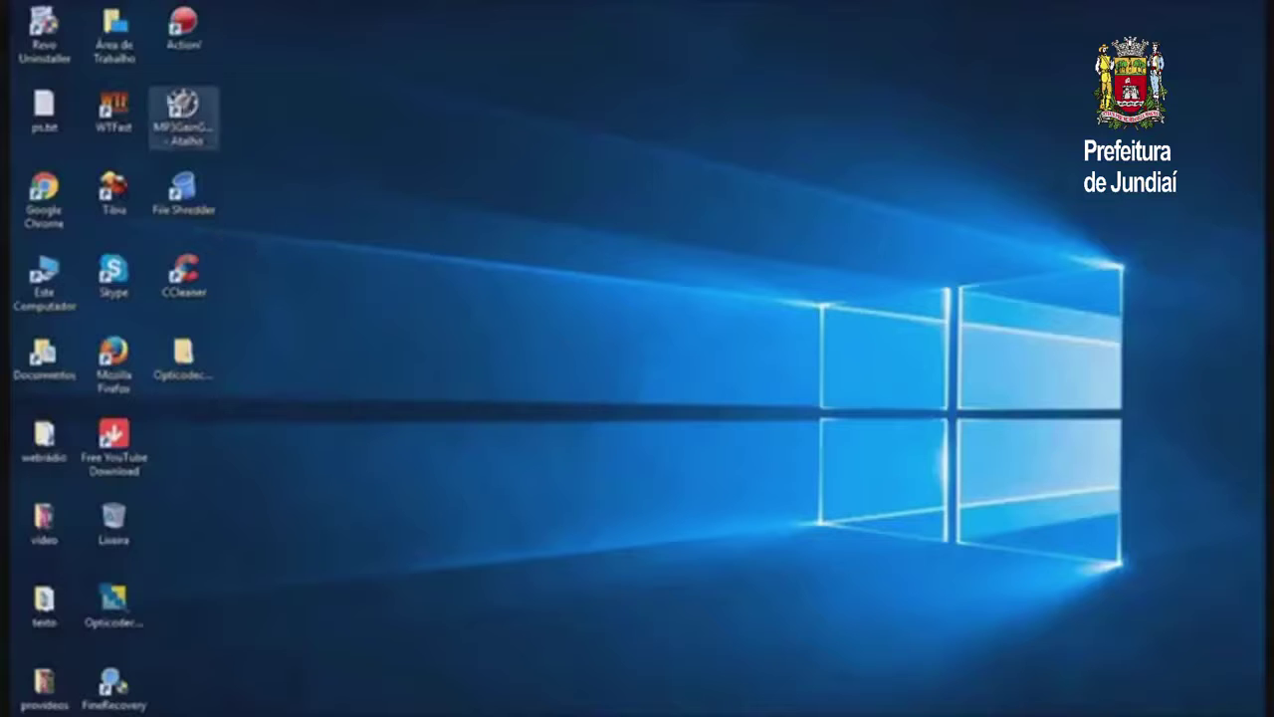
pyautogui.click(199, 136)
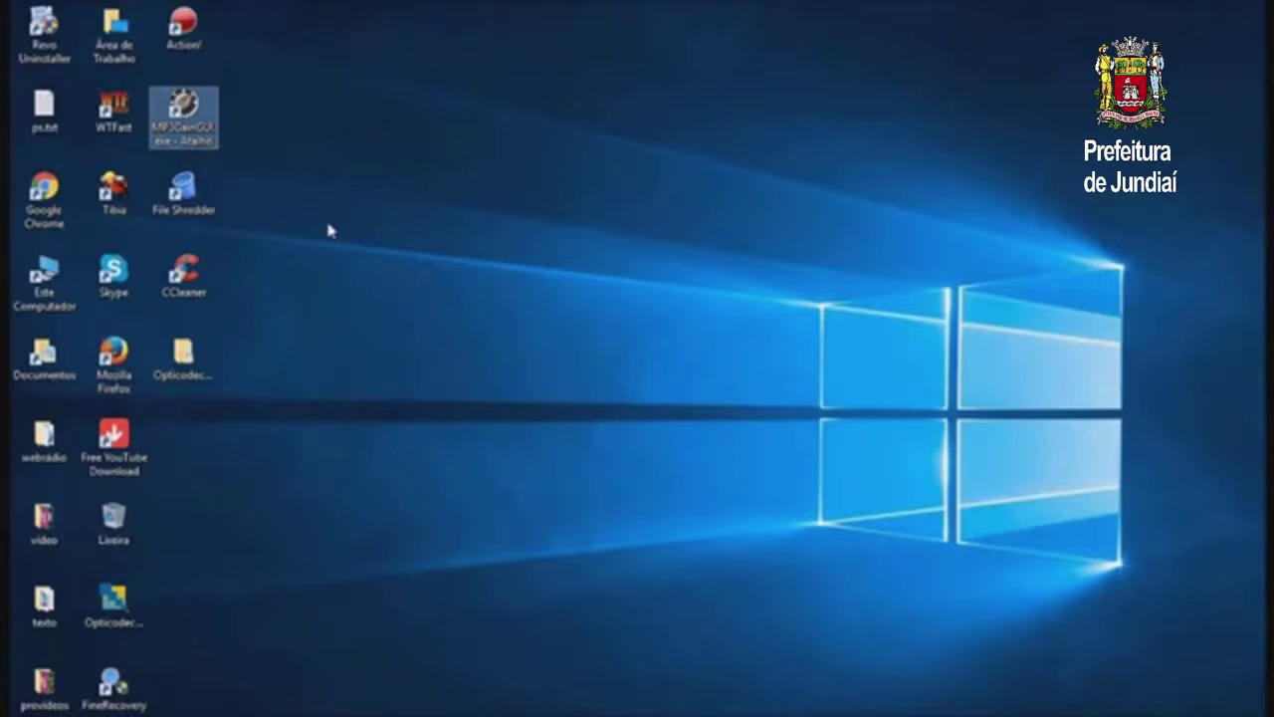
pyautogui.click(272, 215)
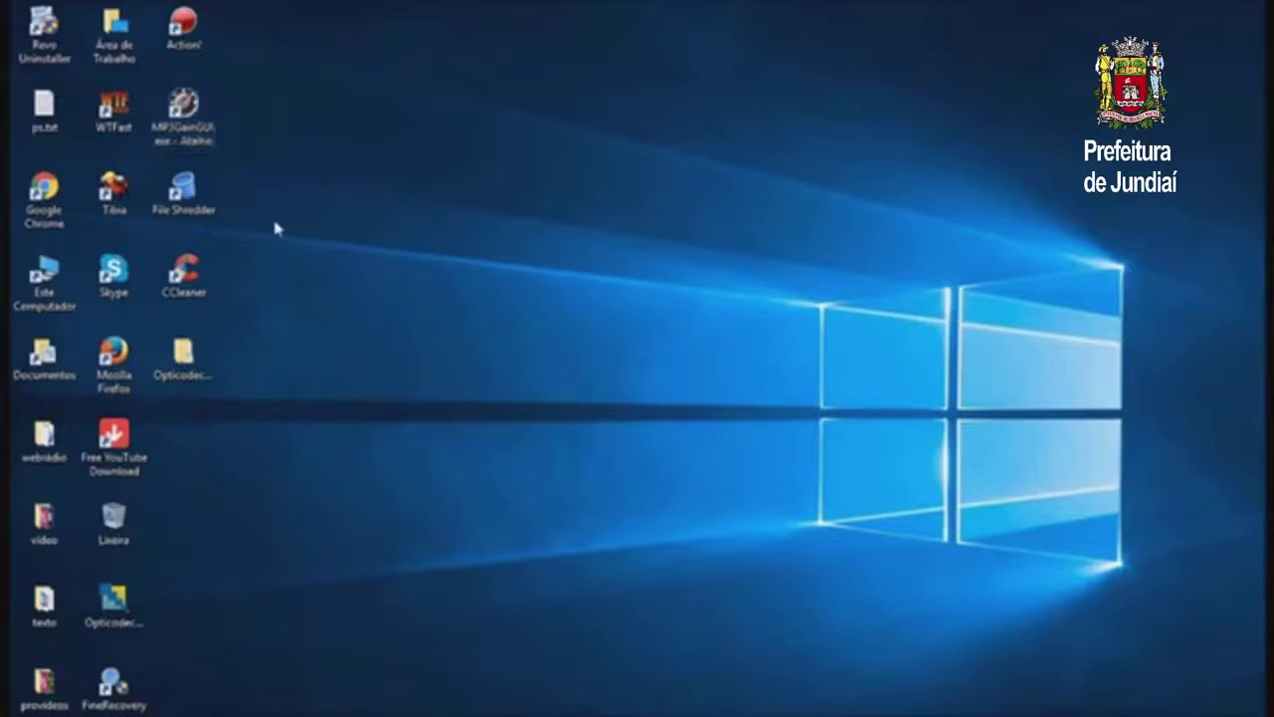
pyautogui.doubleClick(197, 147)
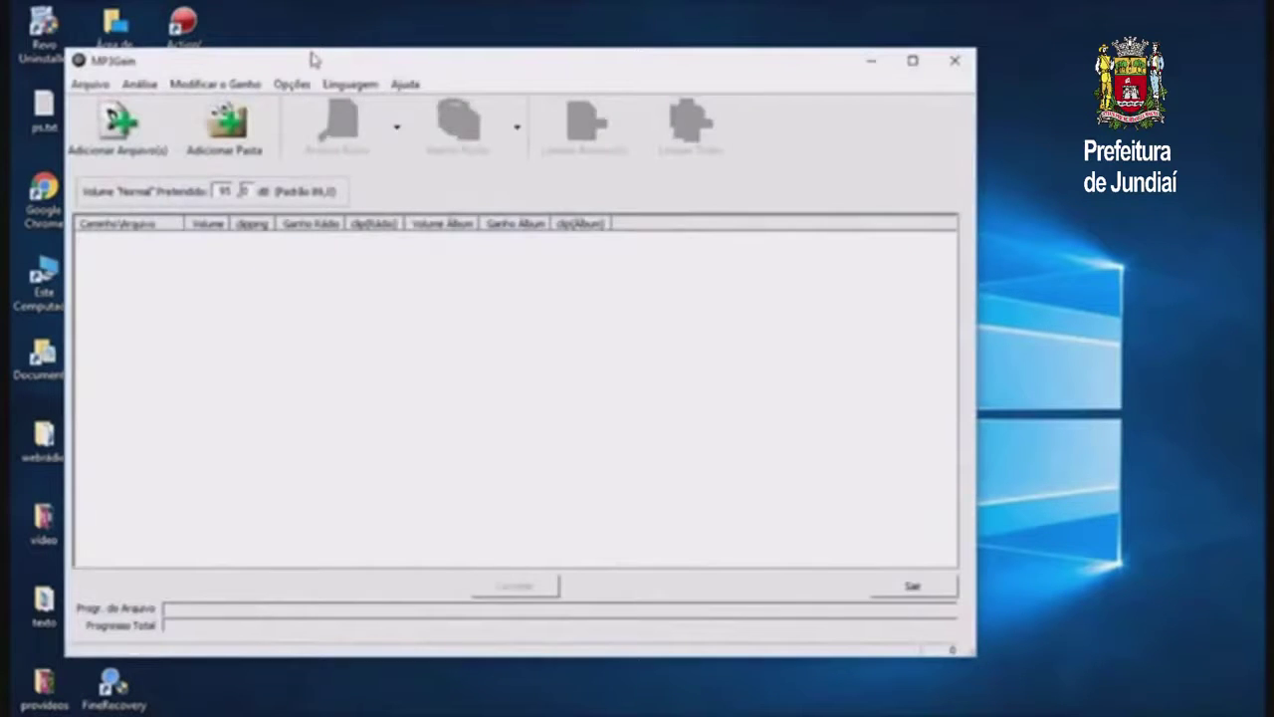
pyautogui.moveTo(317, 65); pyautogui.dragTo(343, 117)
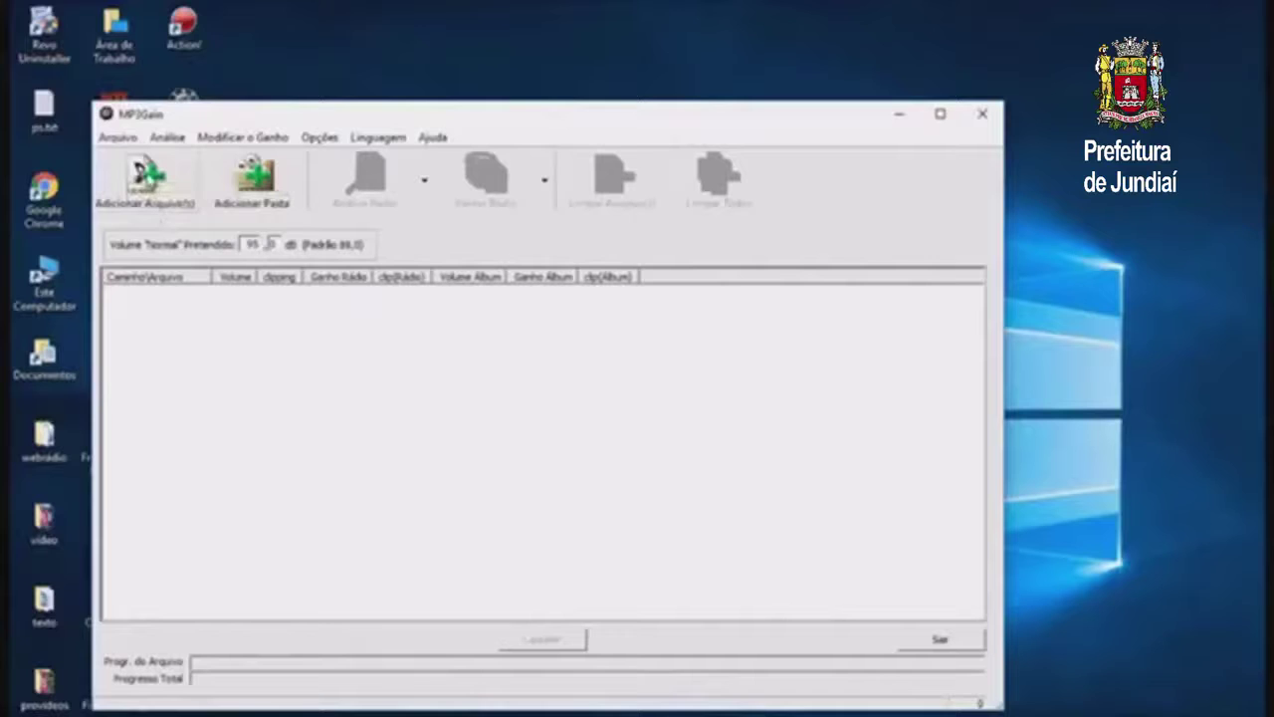
# Add Adele - Hello.mp3 and Drake - Hotline Bling.mp3 from the canalsupera folder in Músicas to the file list.
pyautogui.click(148, 175)
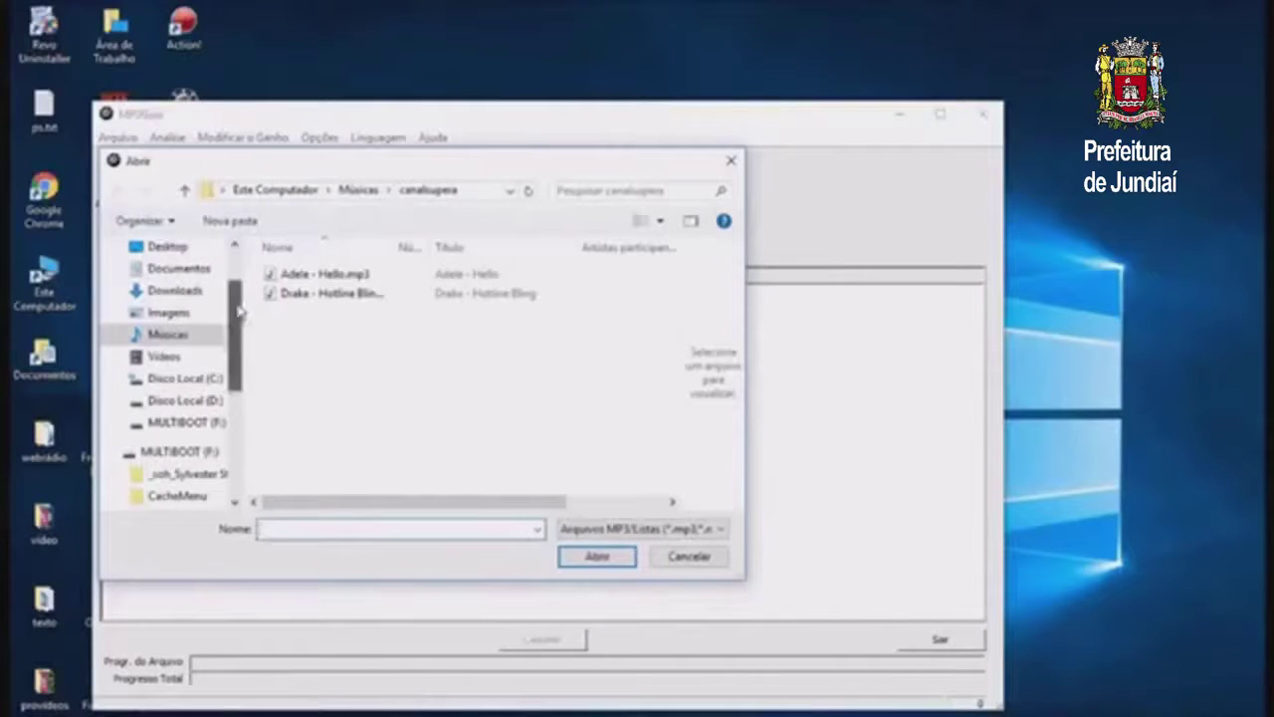
pyautogui.click(164, 334)
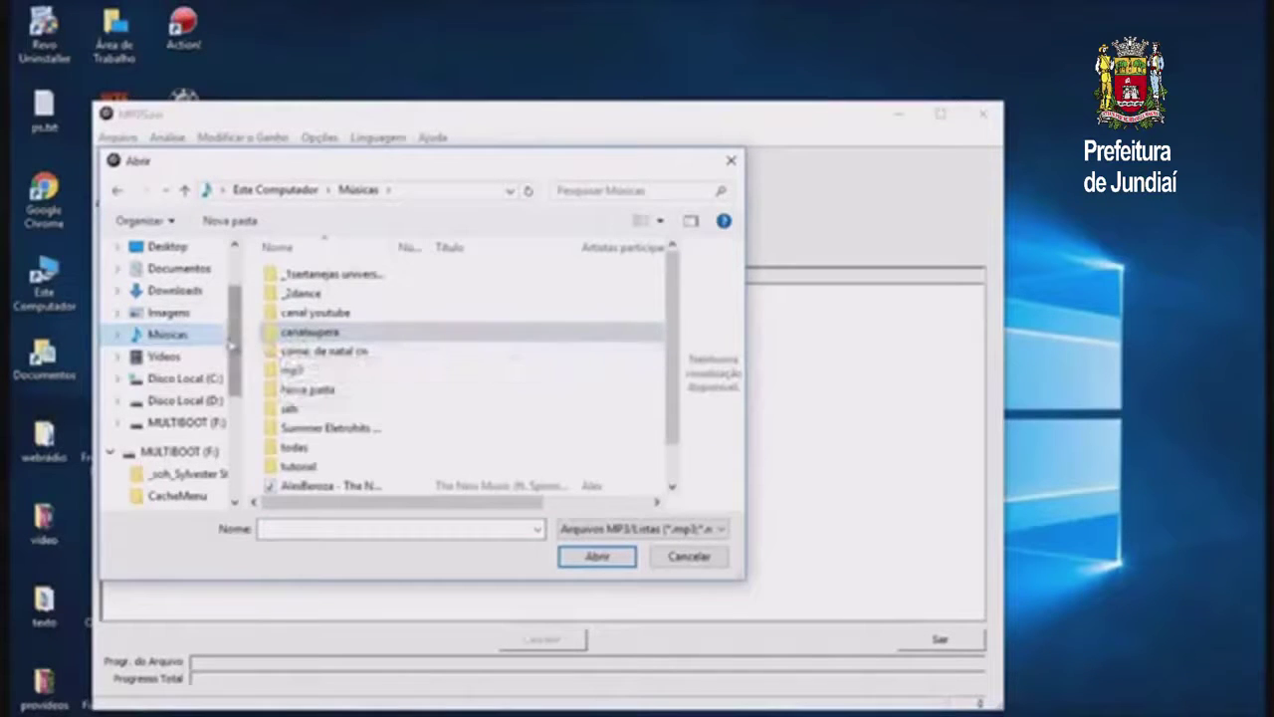
pyautogui.doubleClick(319, 335)
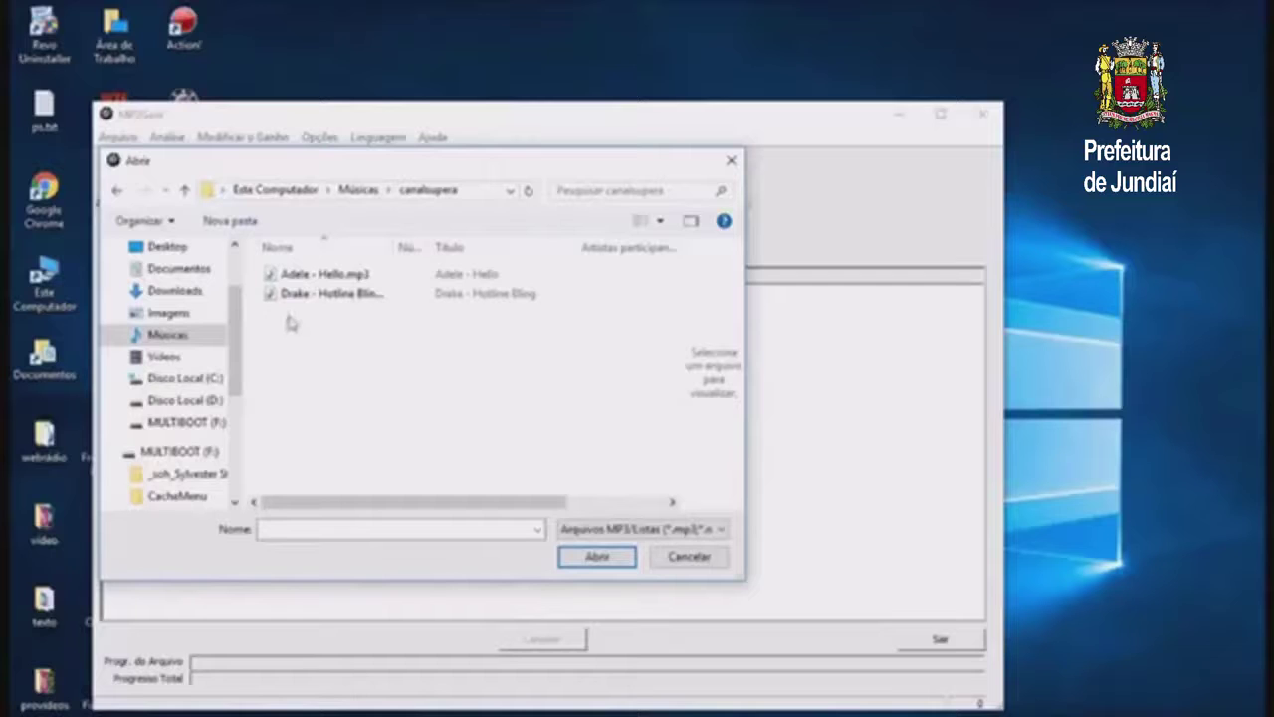
pyautogui.moveTo(290, 321); pyautogui.dragTo(288, 271)
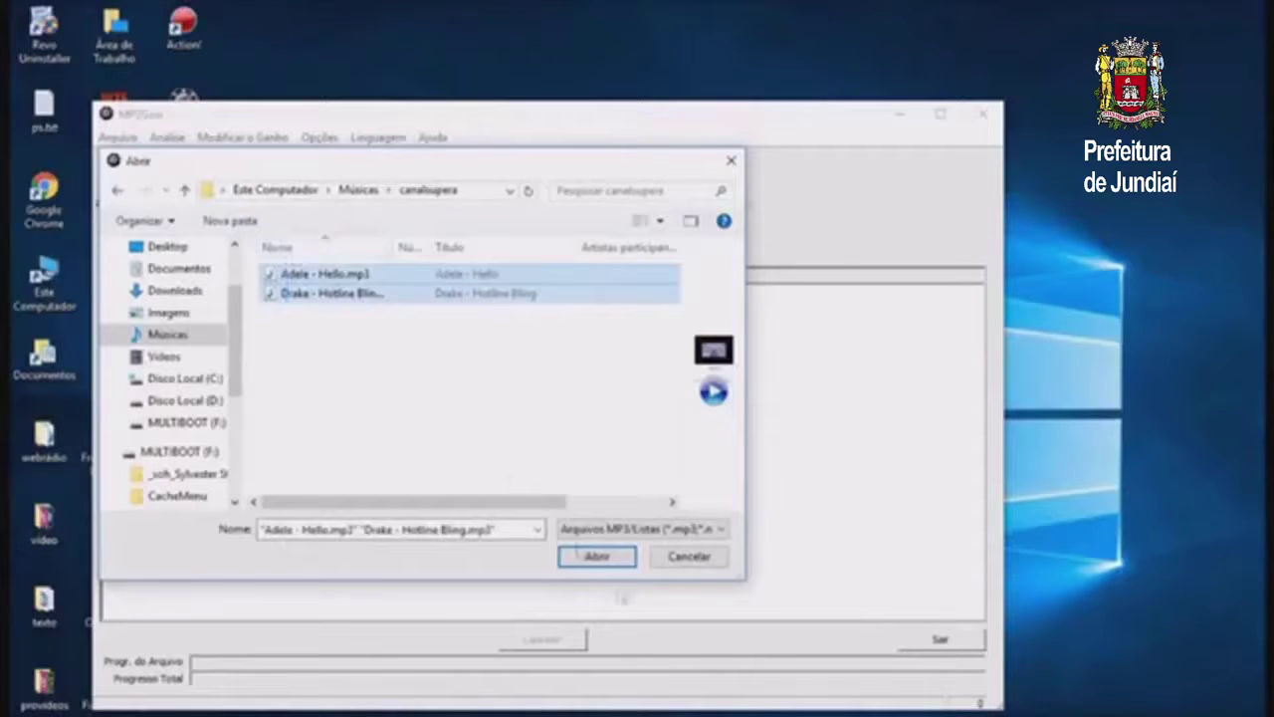
pyautogui.click(590, 566)
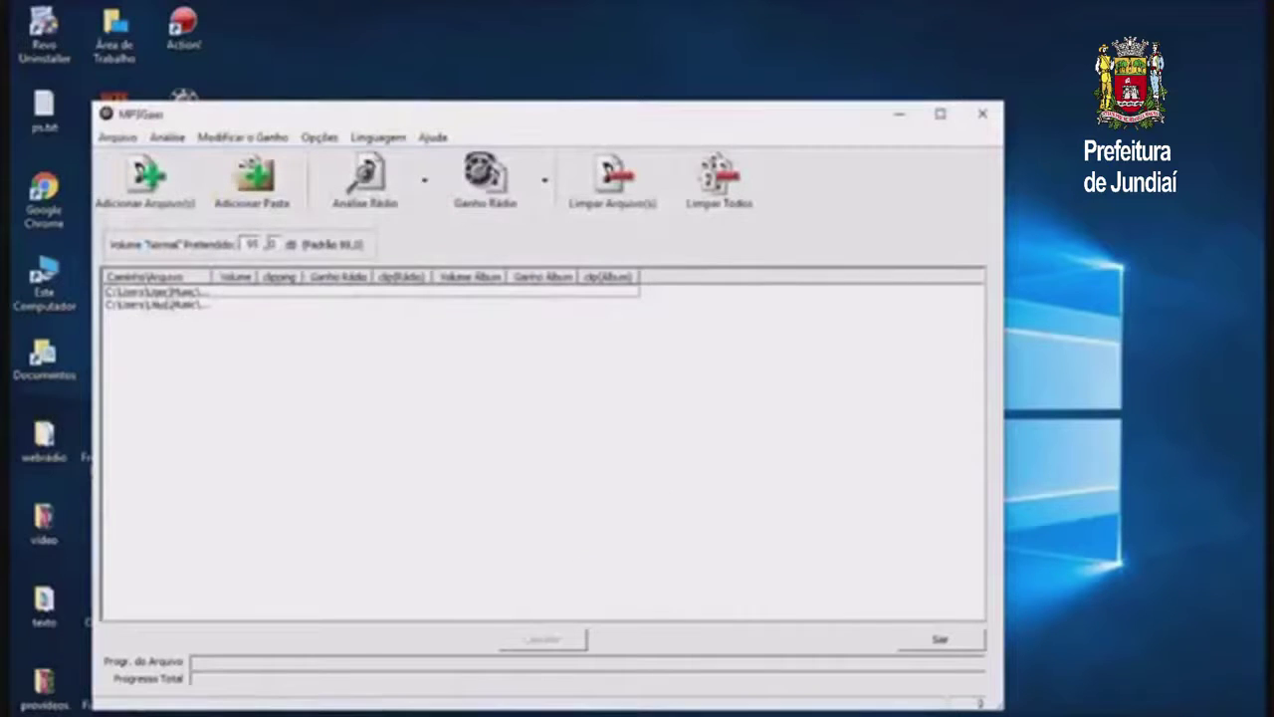
pyautogui.click(166, 342)
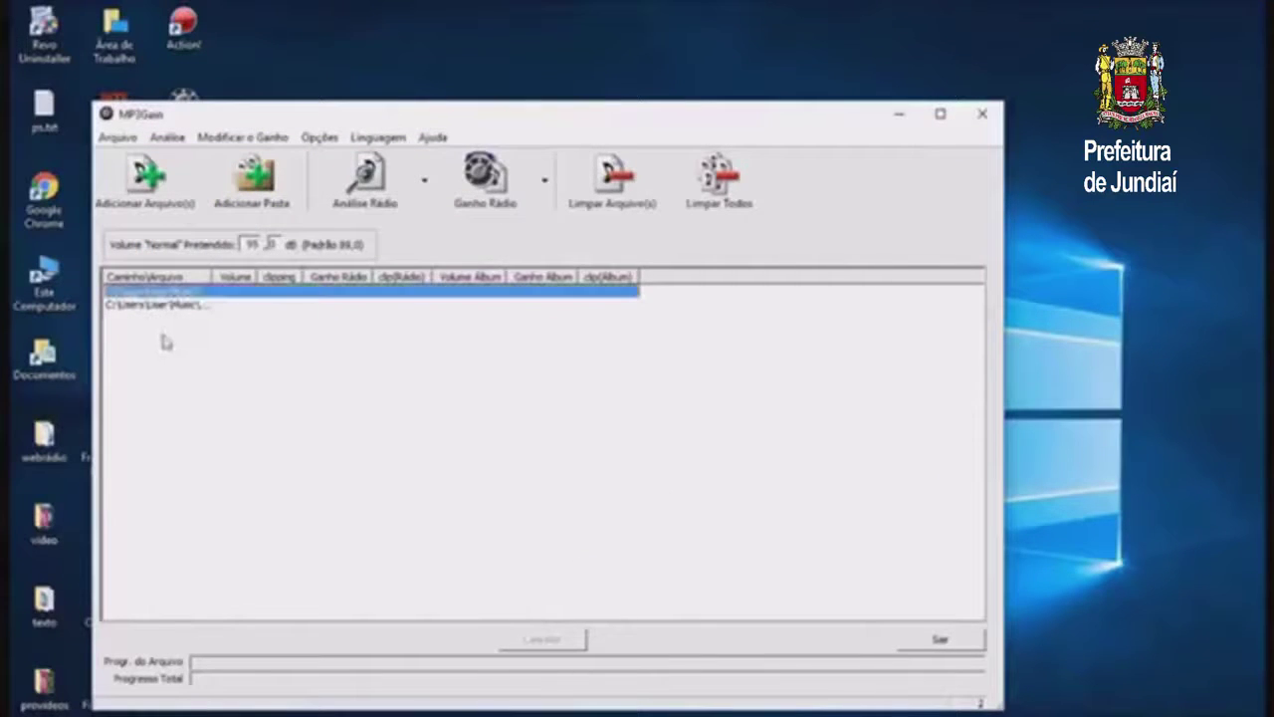
pyautogui.click(143, 305)
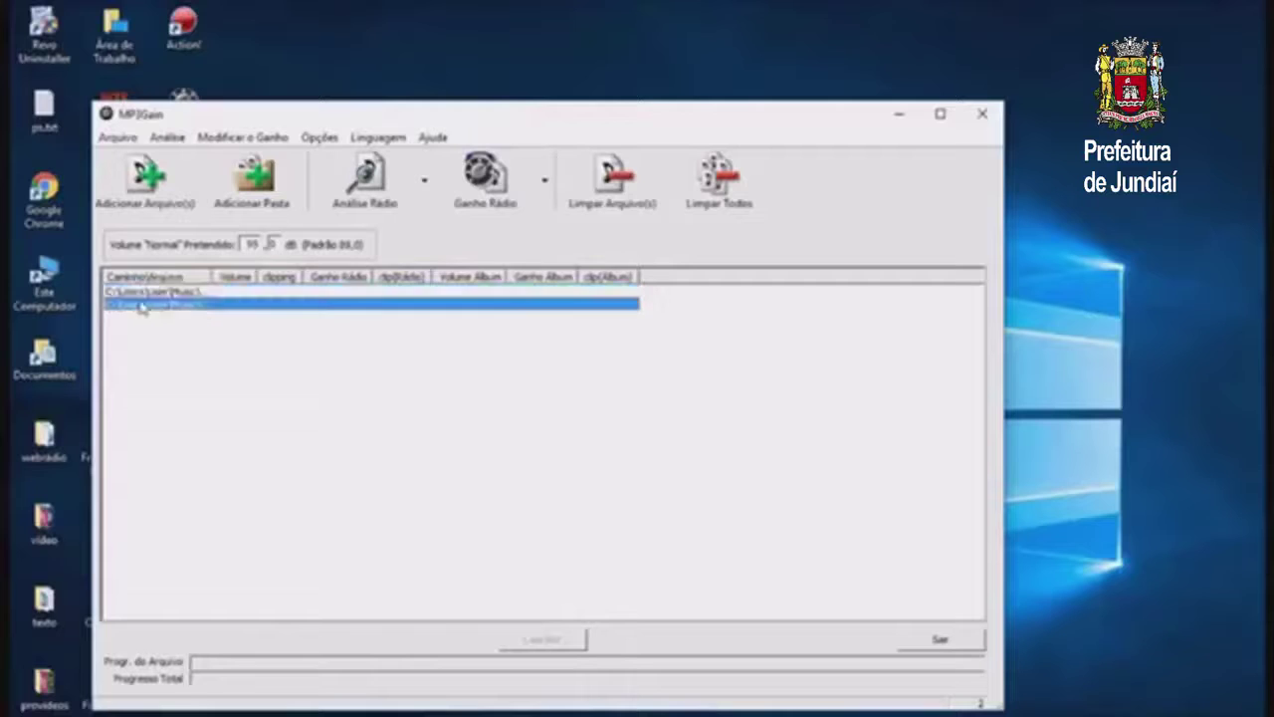
pyautogui.click(144, 291)
pyautogui.click(150, 305)
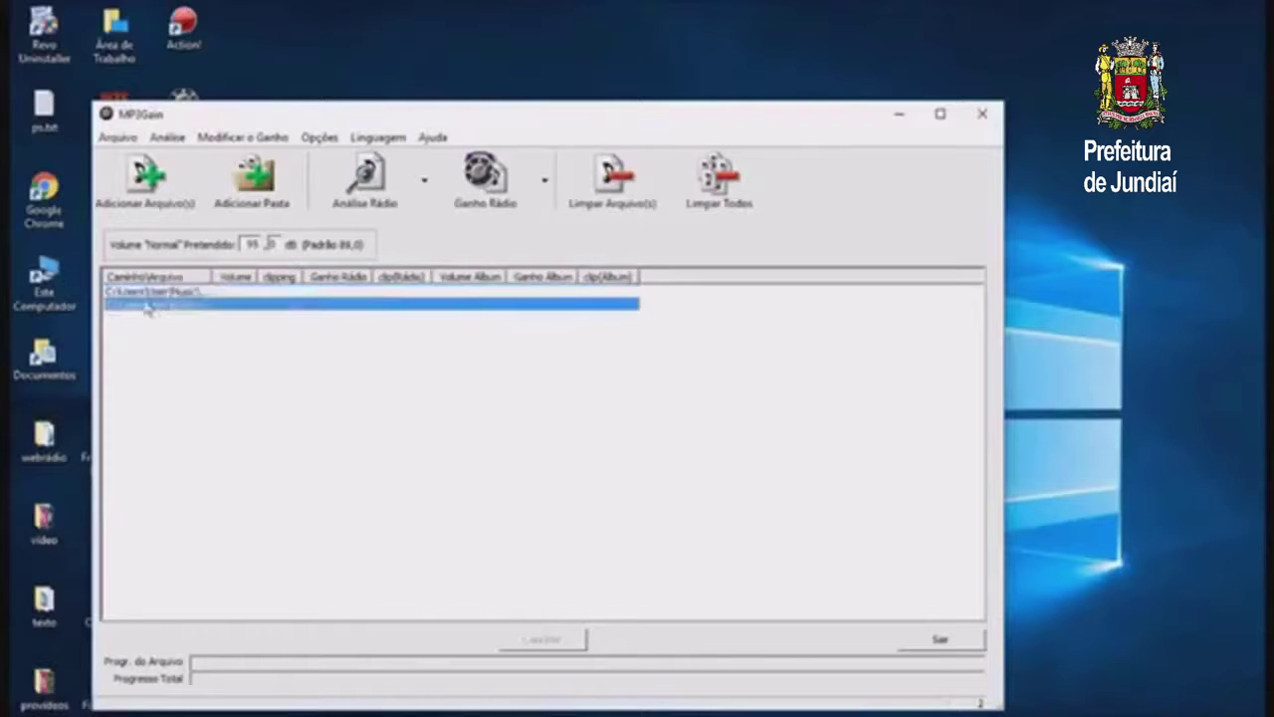
pyautogui.click(140, 291)
pyautogui.click(146, 305)
pyautogui.click(139, 290)
pyautogui.click(143, 305)
pyautogui.click(167, 290)
pyautogui.click(137, 306)
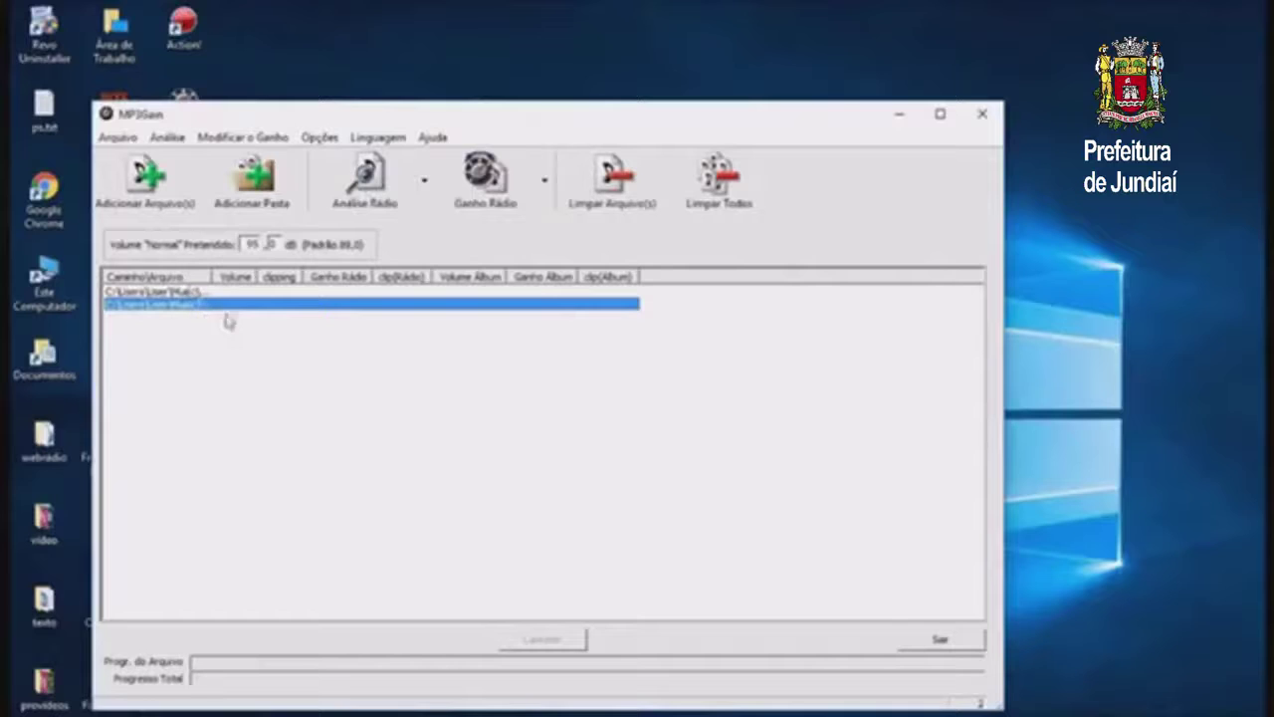
# Run Análise Rádio on the loaded songs and review the volume, clipping and gain results of each one.
pyautogui.click(352, 190)
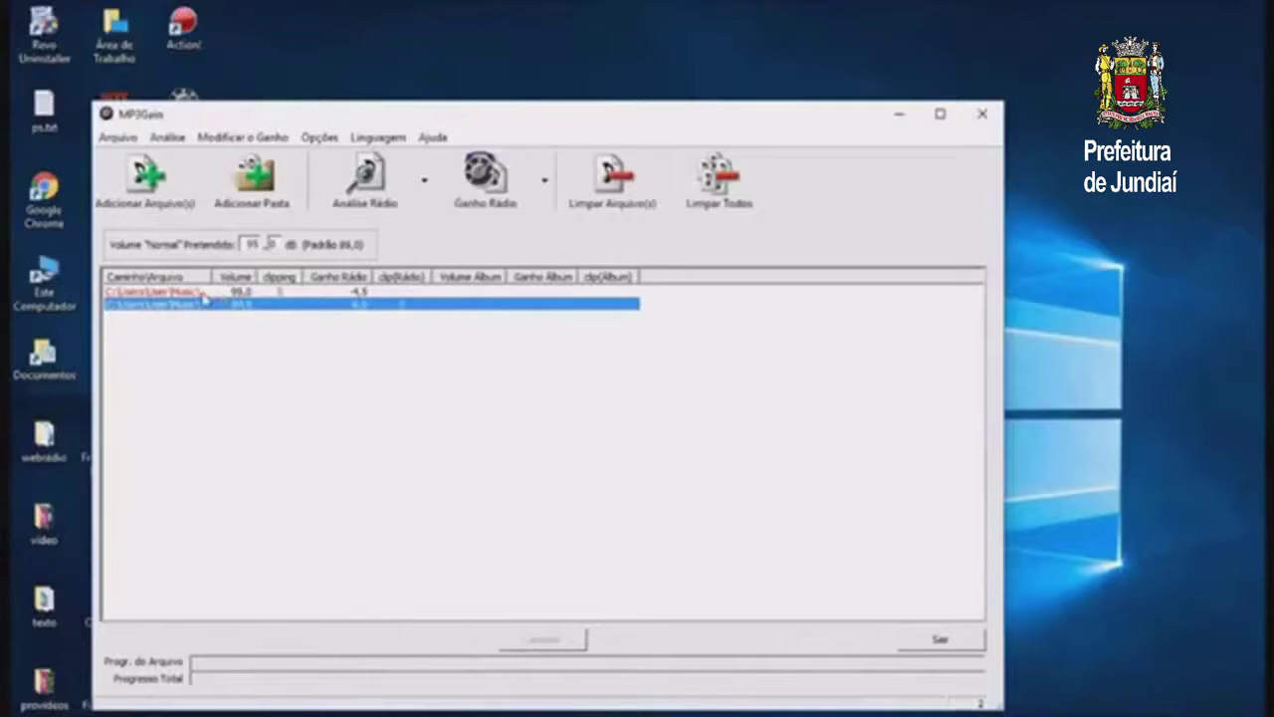
pyautogui.click(203, 293)
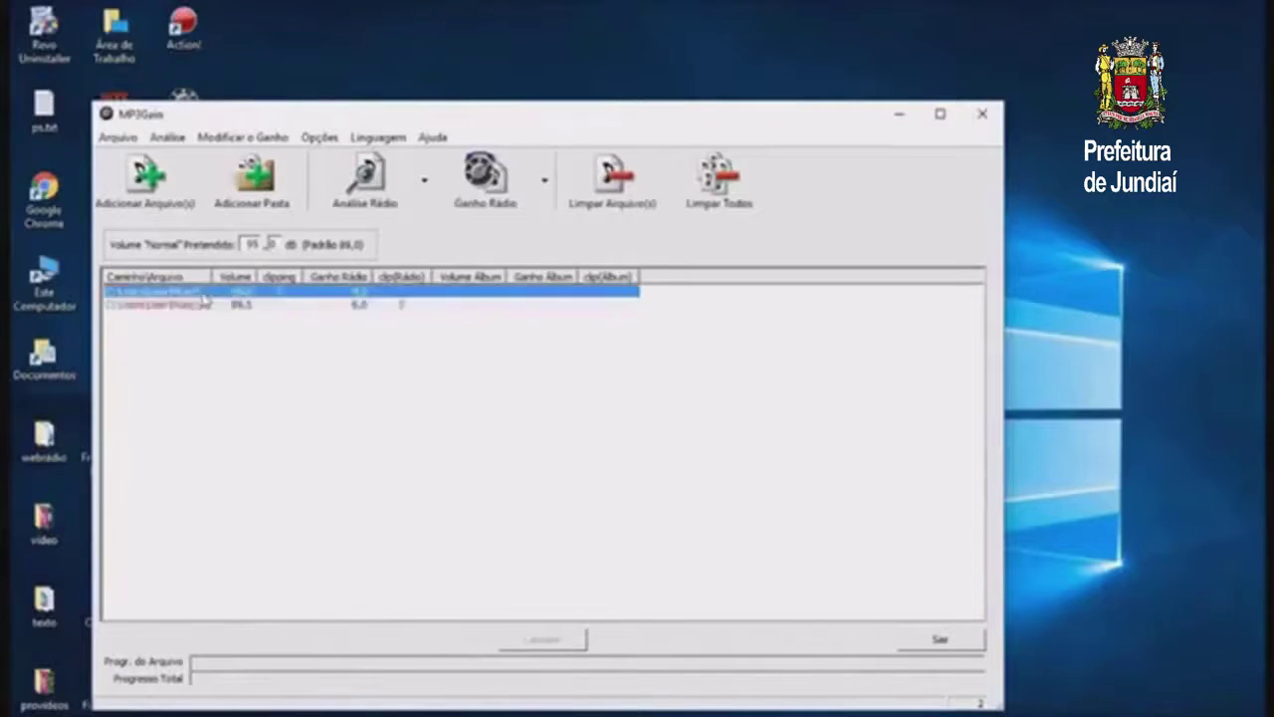
pyautogui.click(257, 307)
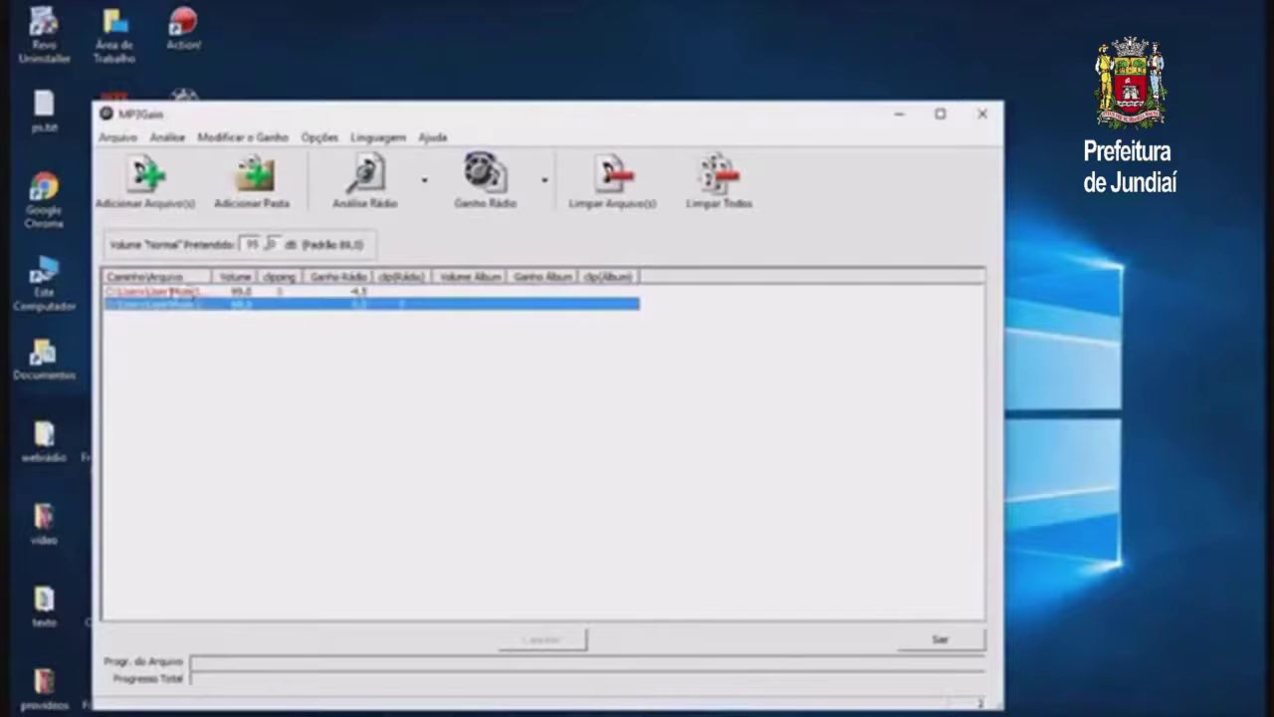
pyautogui.click(177, 291)
pyautogui.click(150, 306)
pyautogui.click(163, 291)
pyautogui.click(193, 307)
# Apply Ganho Rádio to both analysed songs using the 95,0 dB target volume.
pyautogui.moveTo(161, 327); pyautogui.dragTo(160, 294)
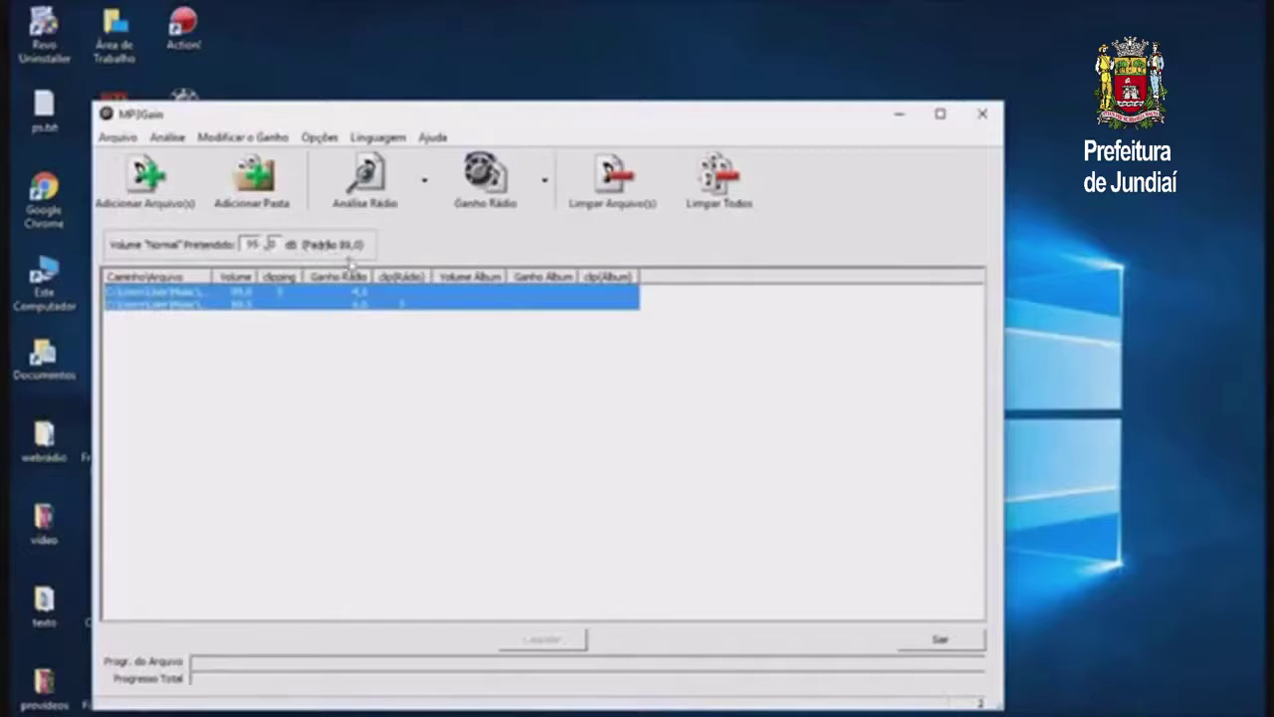
pyautogui.doubleClick(257, 247)
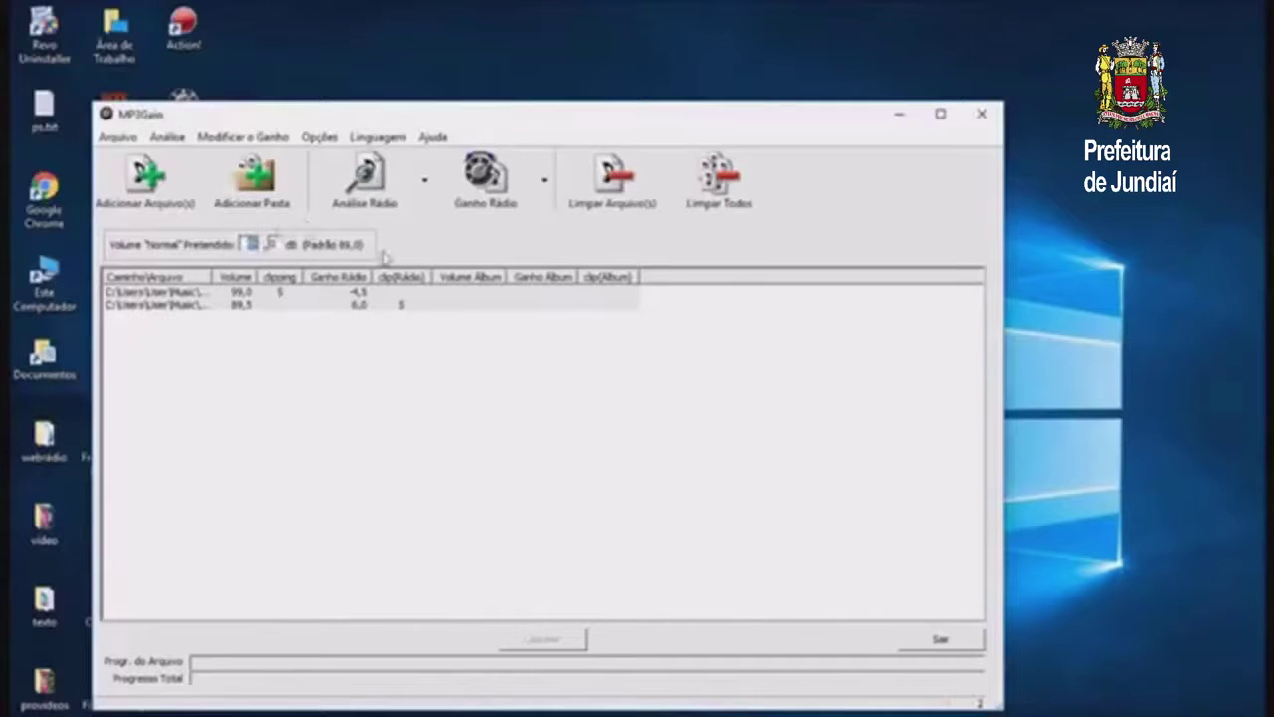
pyautogui.click(476, 175)
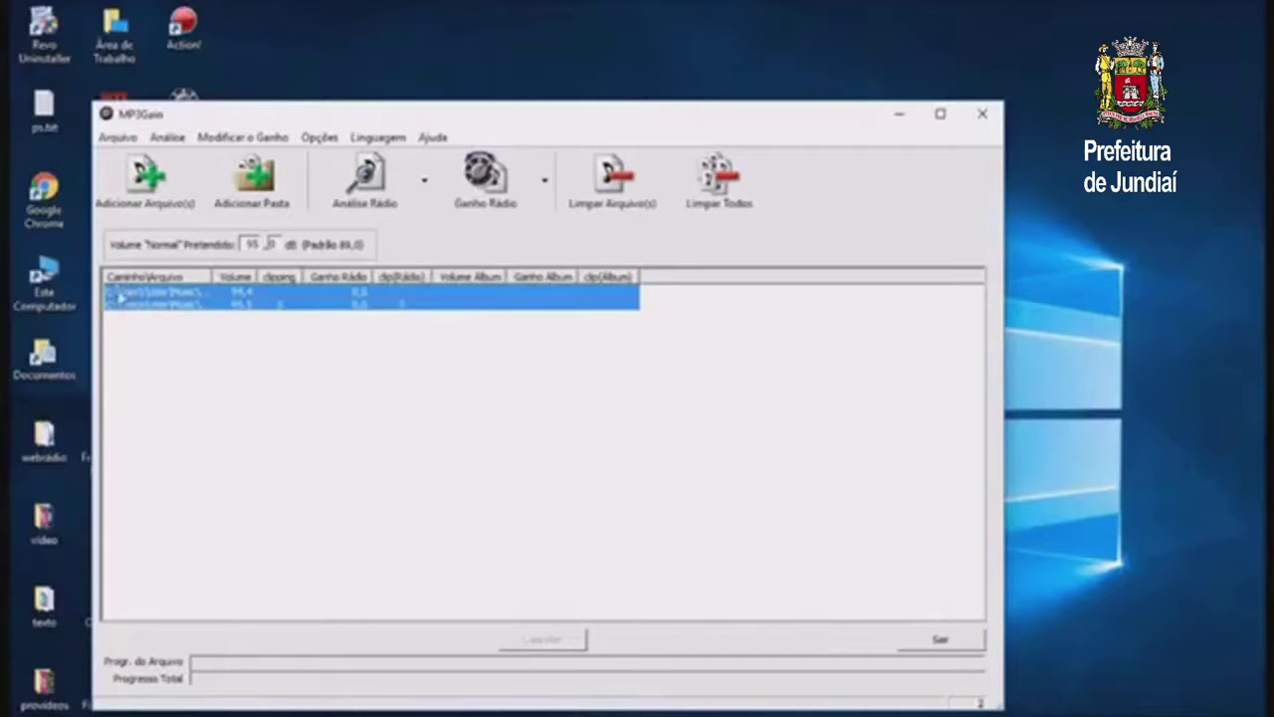
# Check each song's adjusted volume and re-enter 95 as the target normal volume.
pyautogui.click(242, 343)
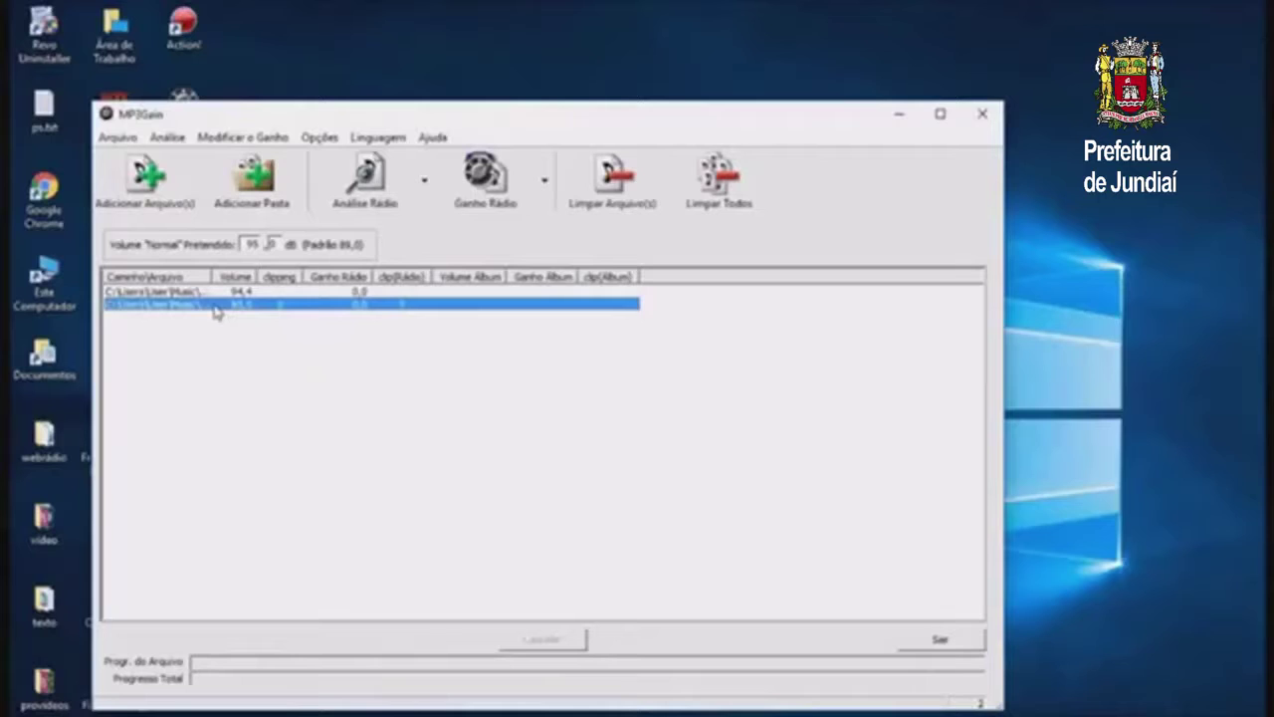
pyautogui.press('Up')
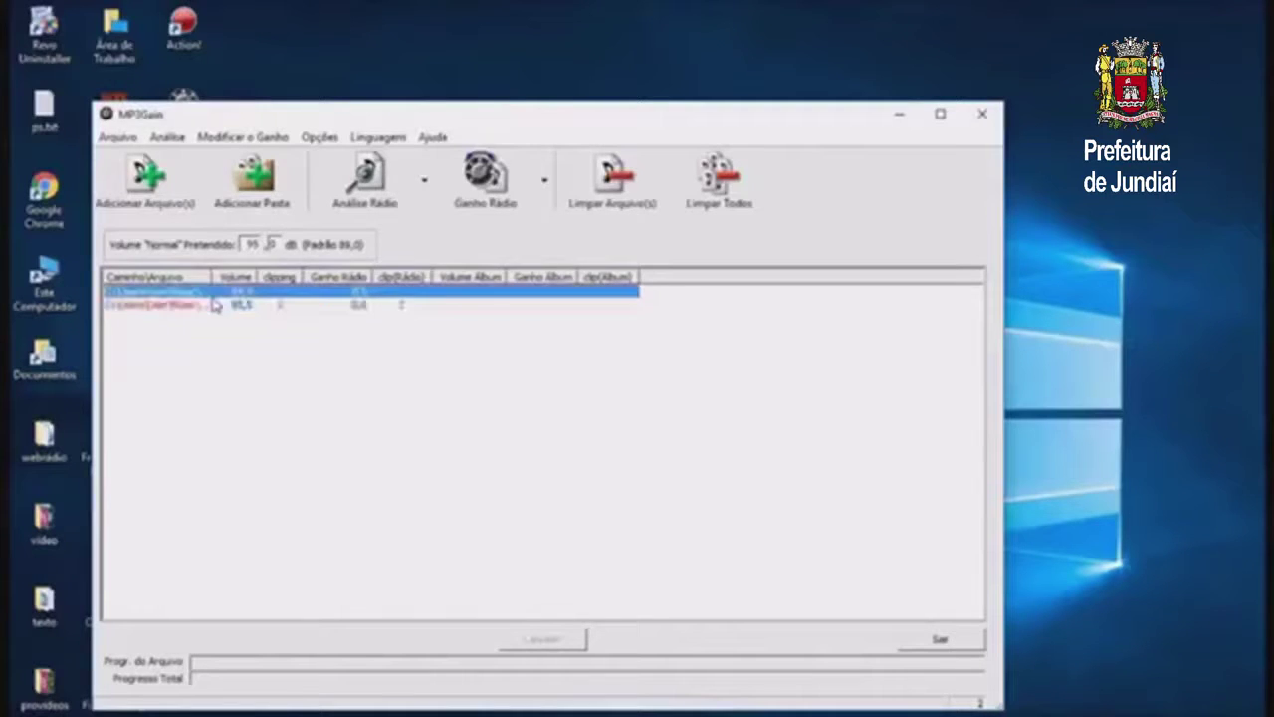
pyautogui.click(222, 307)
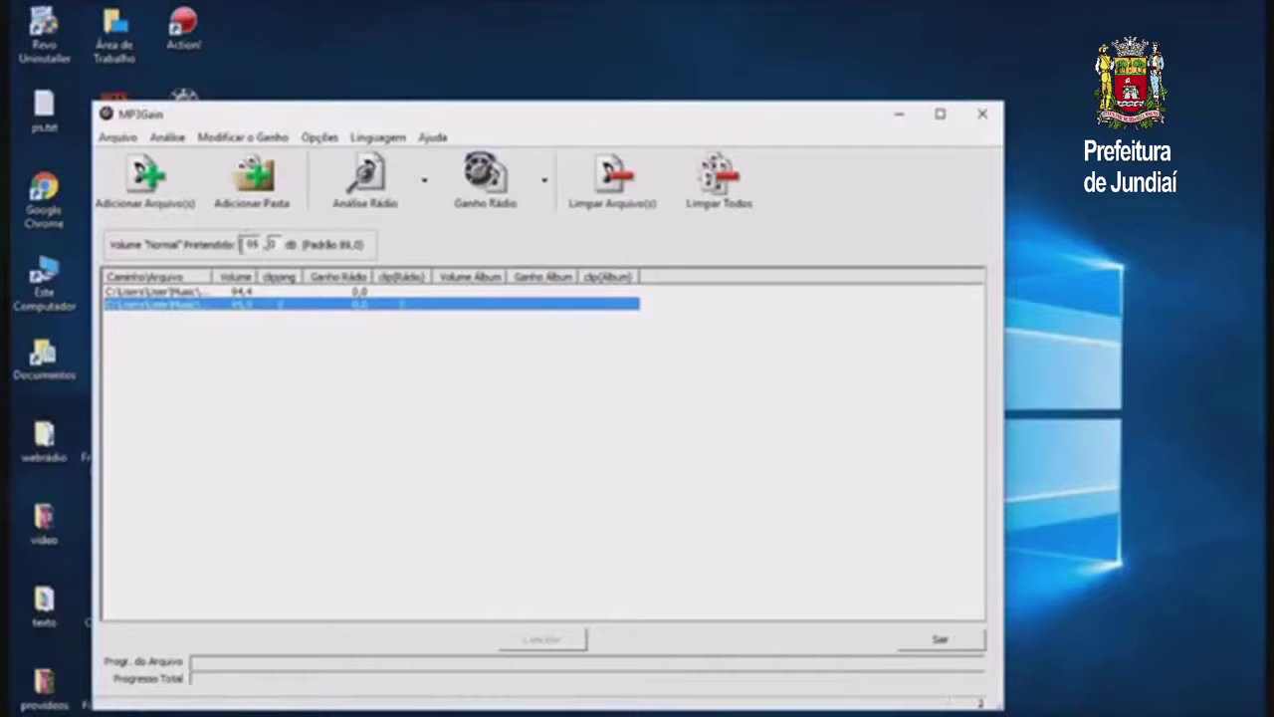
pyautogui.doubleClick(249, 241)
pyautogui.write('99')
# Select both songs and remove them from the file list with Limpar Arquivo(s).
pyautogui.click(204, 291)
pyautogui.click(170, 305)
pyautogui.keyDown('shift'); pyautogui.click(134, 292); pyautogui.keyUp('shift')
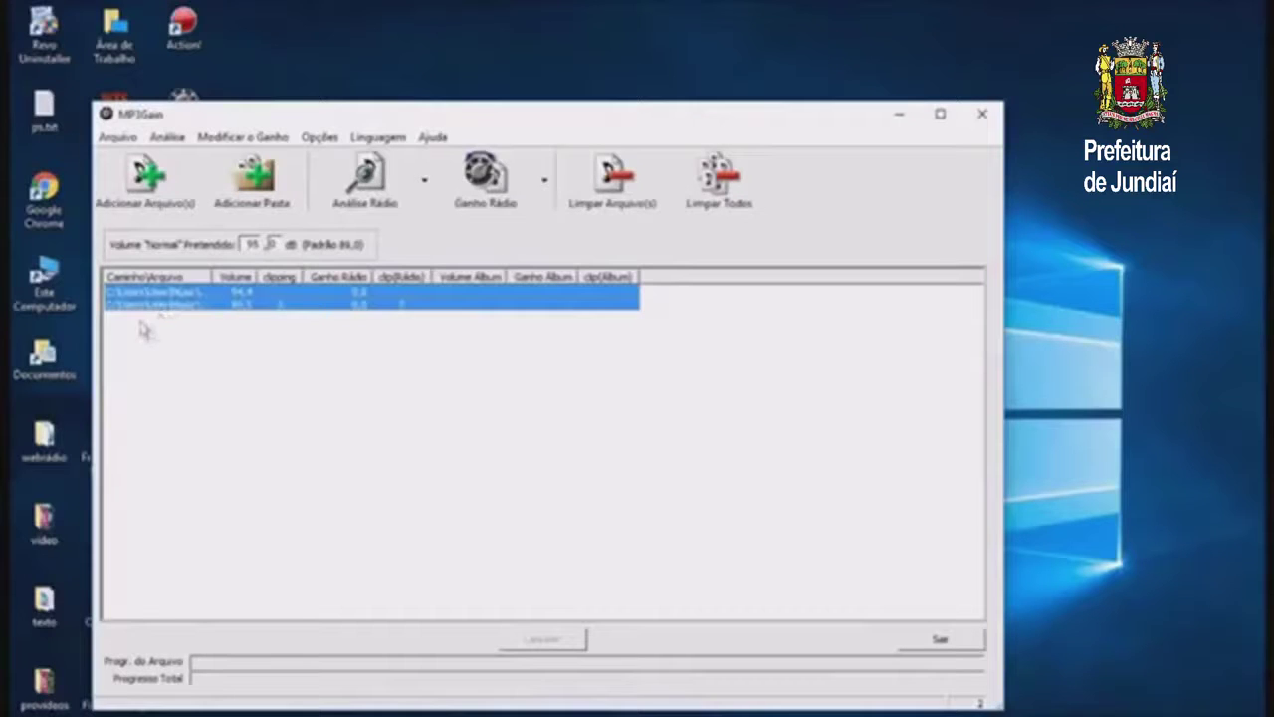
pyautogui.press('Down')
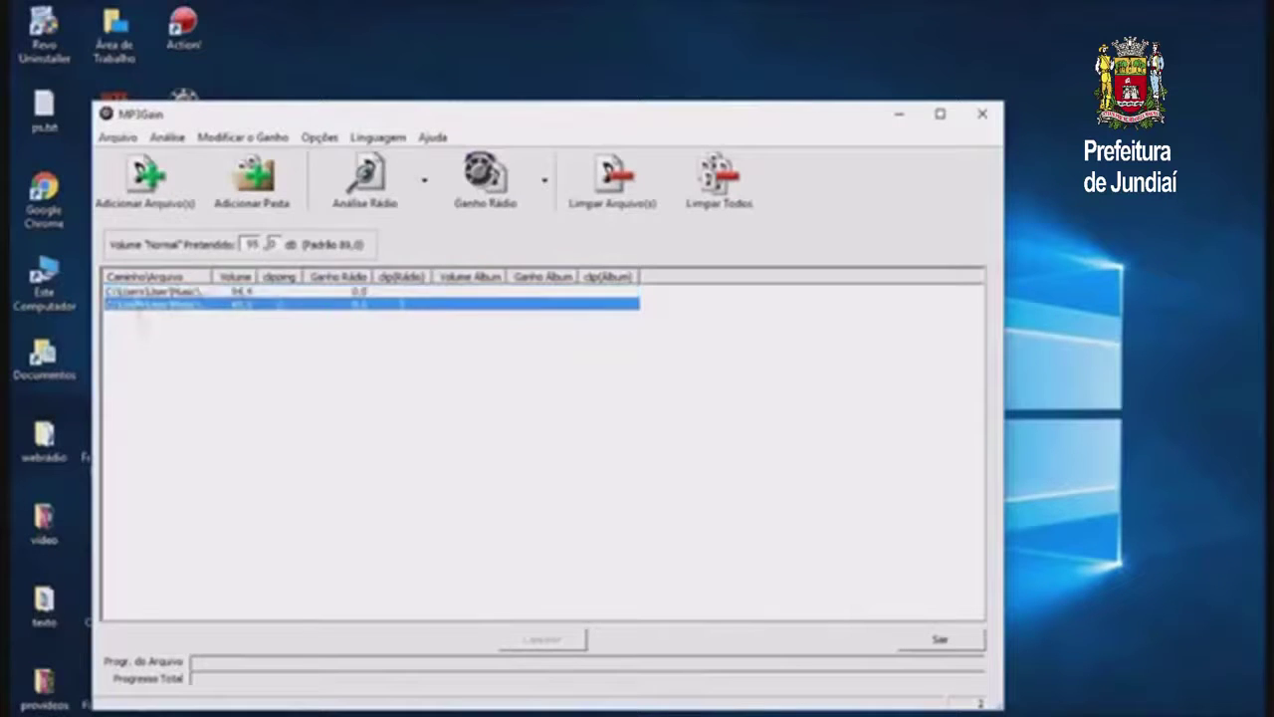
pyautogui.keyDown('shift'); pyautogui.click(136, 289); pyautogui.keyUp('shift')
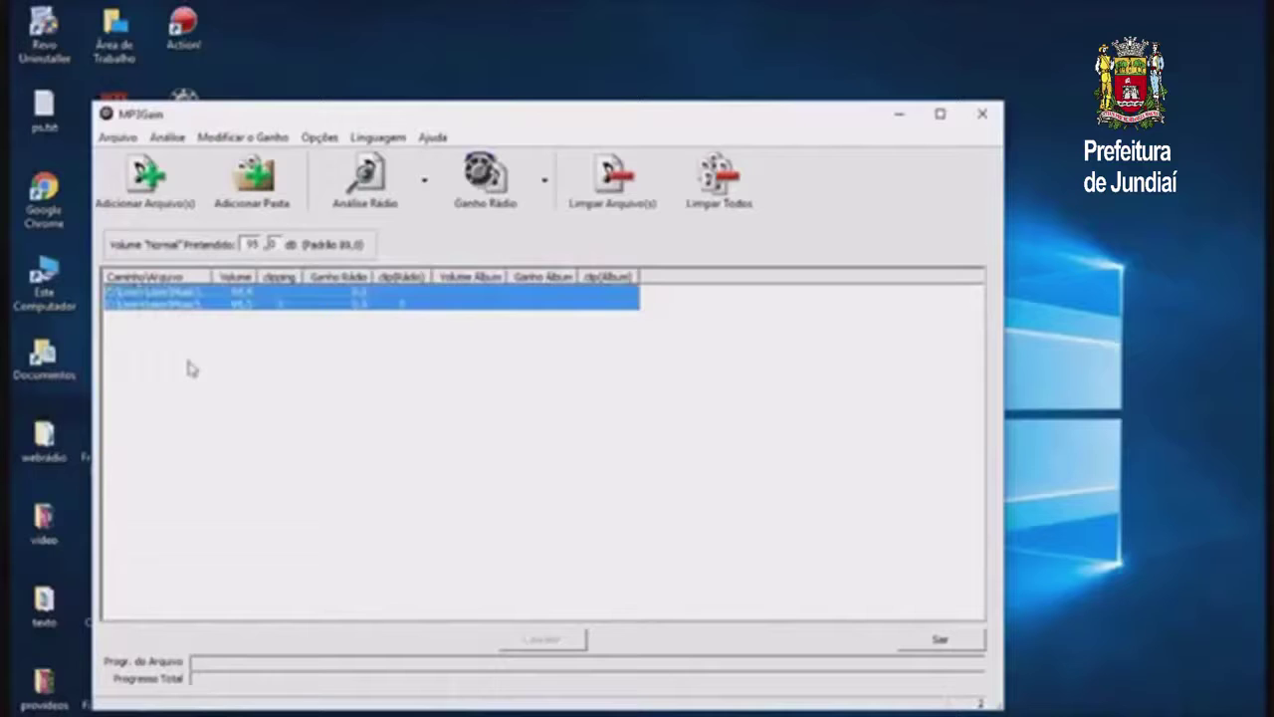
pyautogui.press('Down')
pyautogui.hotkey('shift', 'Up')
pyautogui.press('Down')
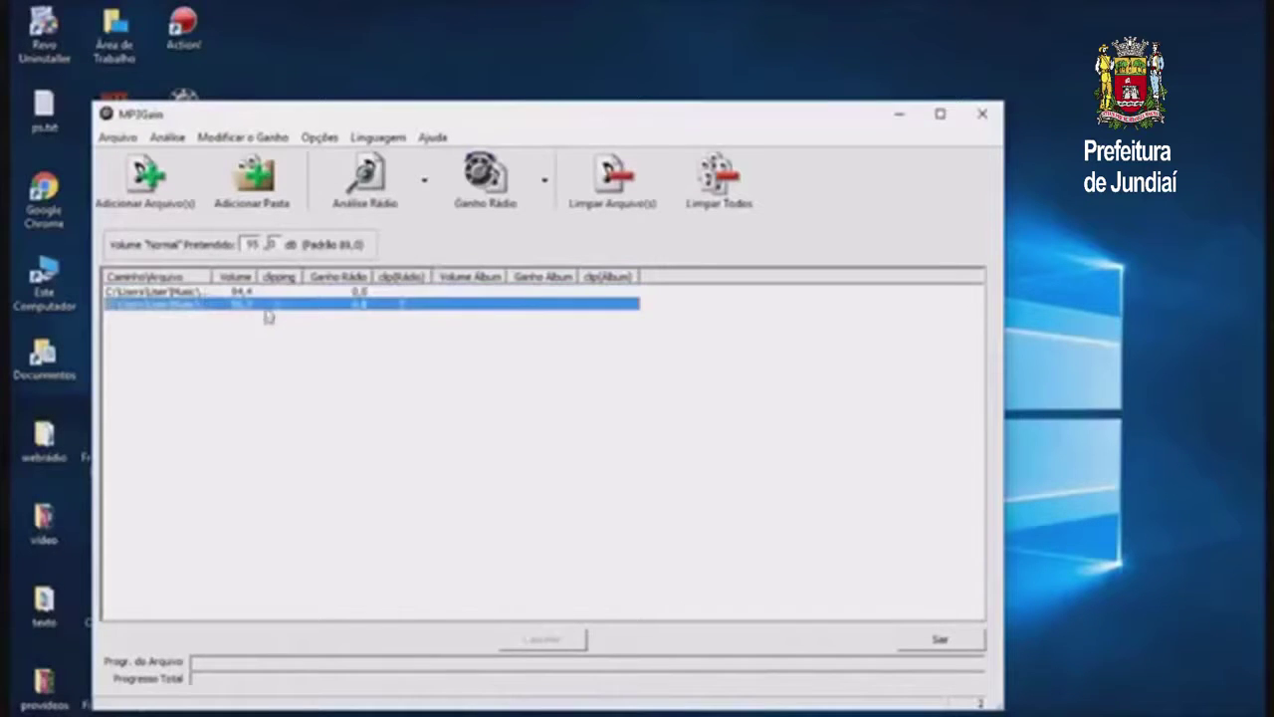
pyautogui.keyDown('shift'); pyautogui.click(236, 291); pyautogui.keyUp('shift')
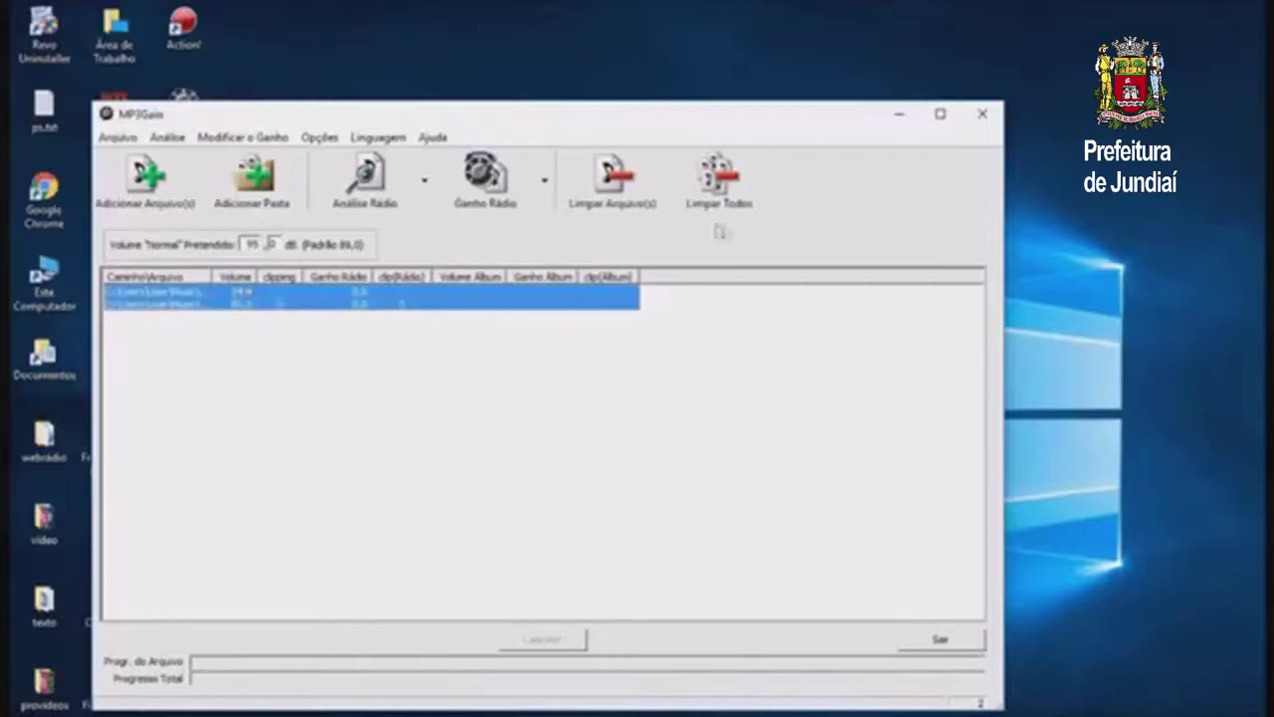
pyautogui.click(600, 189)
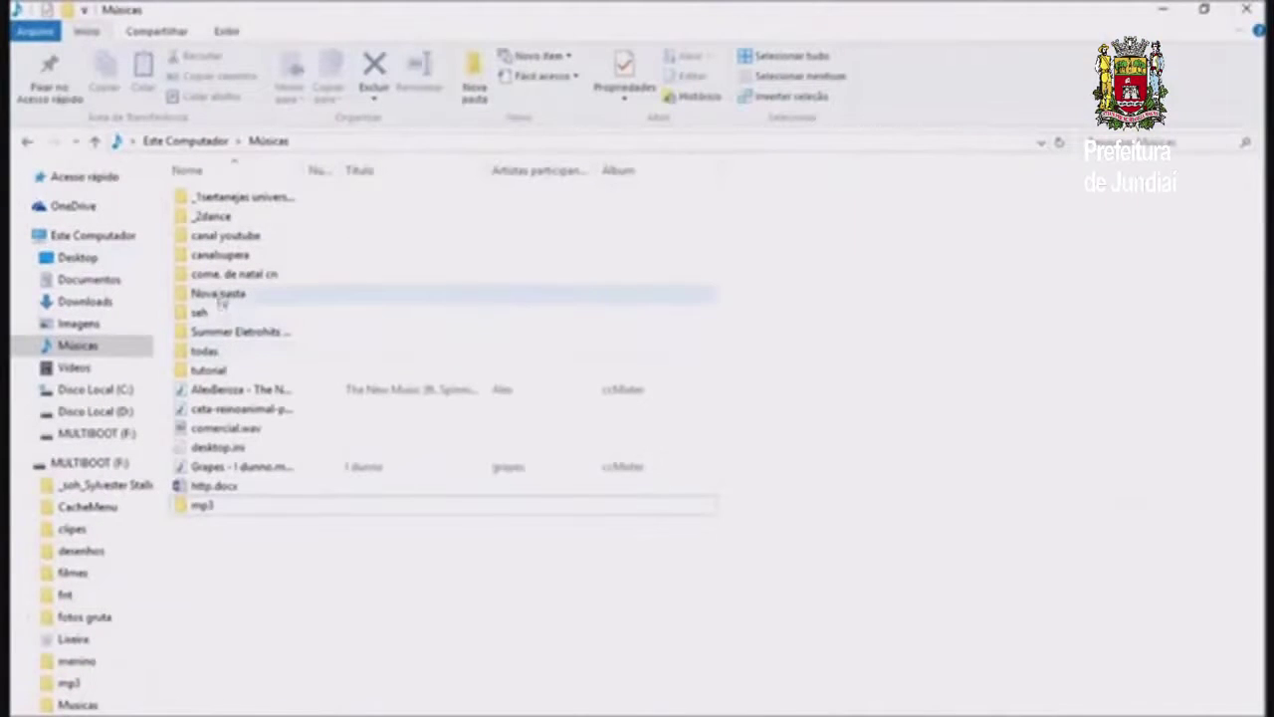
# In File Explorer, open the canalsupera folder inside Músicas and delete AlbumArtSmall.jpg.
pyautogui.doubleClick(221, 255)
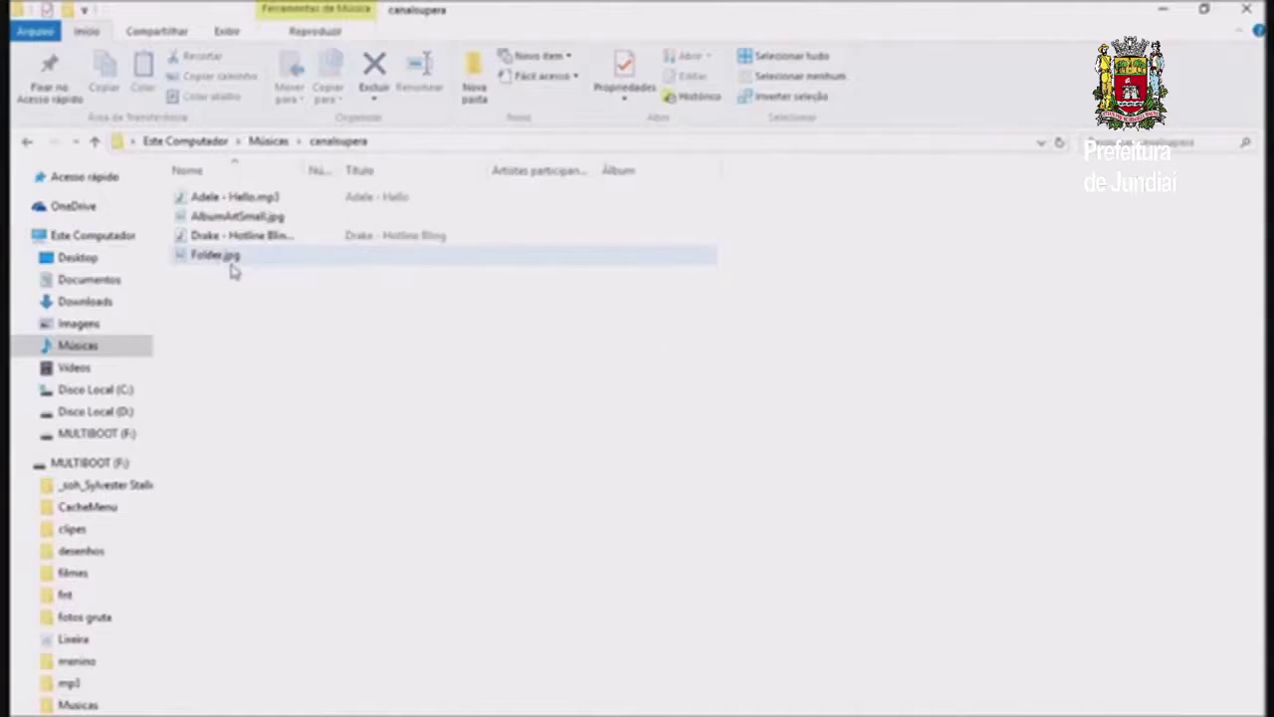
pyautogui.click(213, 220)
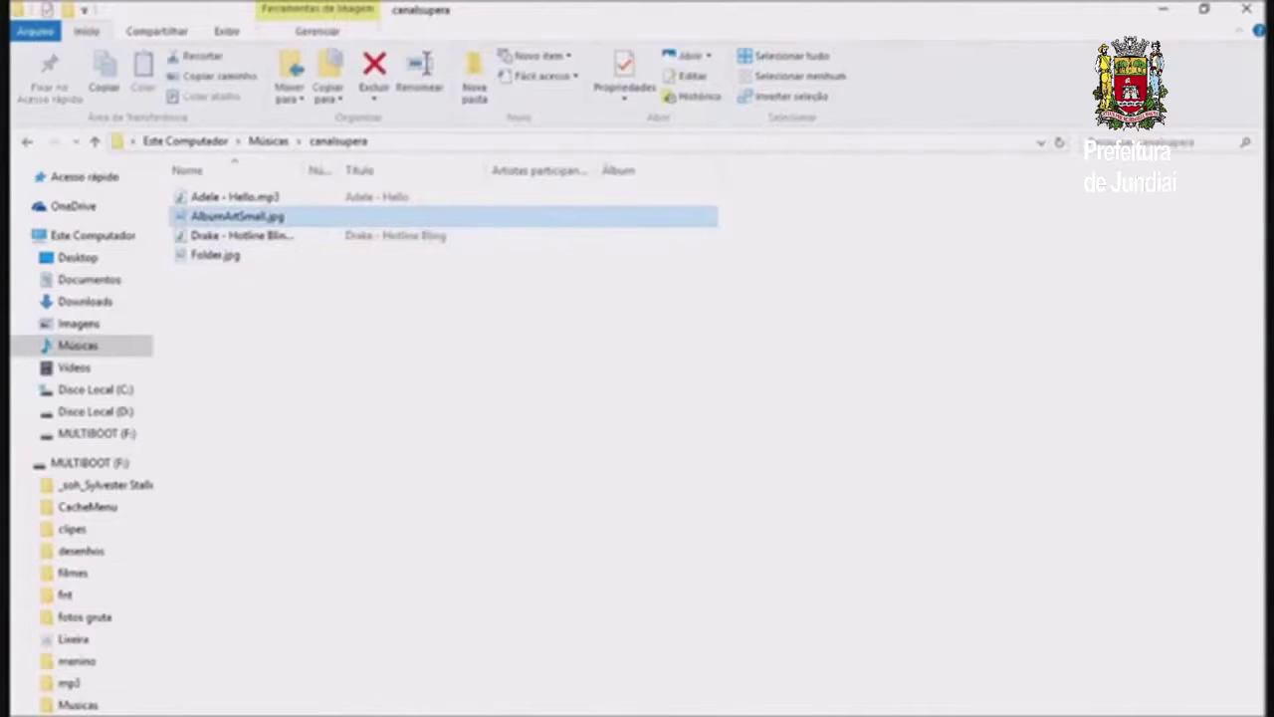
pyautogui.press('Delete')
pyautogui.click(689, 494)
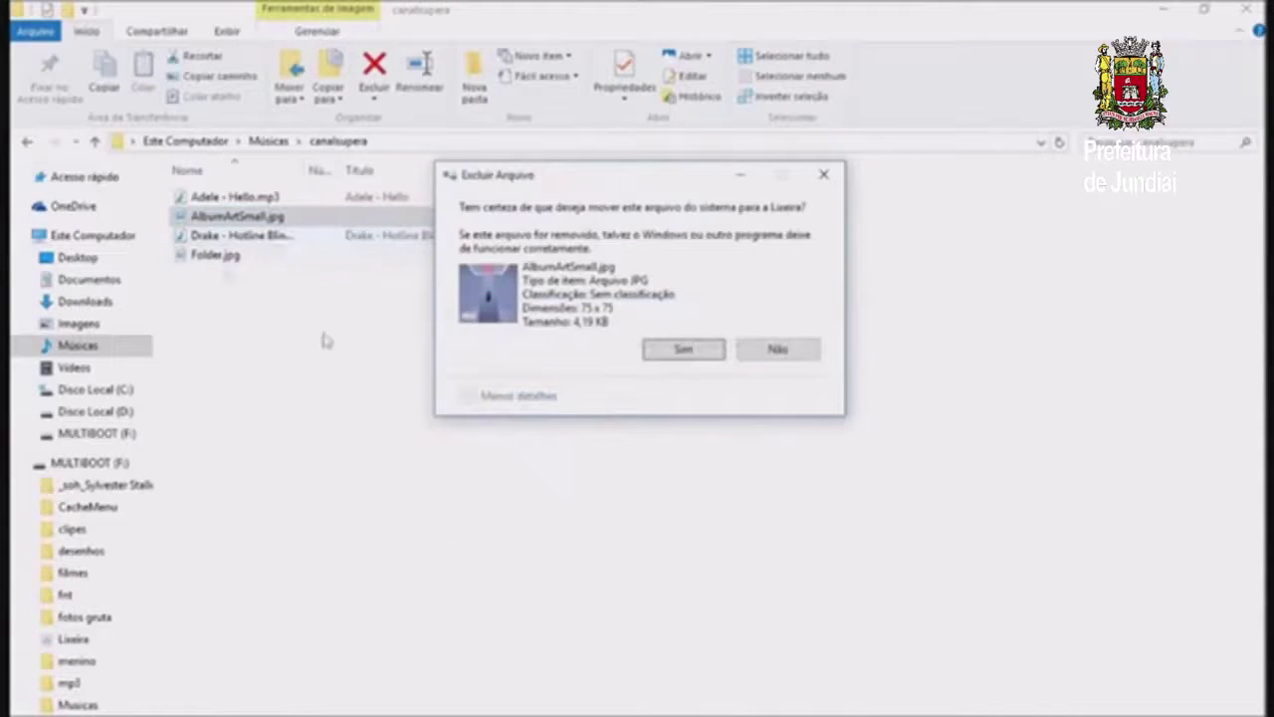
pyautogui.click(677, 351)
# Delete Folder.jpg from the canalsupera folder and select the two MP3 songs.
pyautogui.click(207, 242)
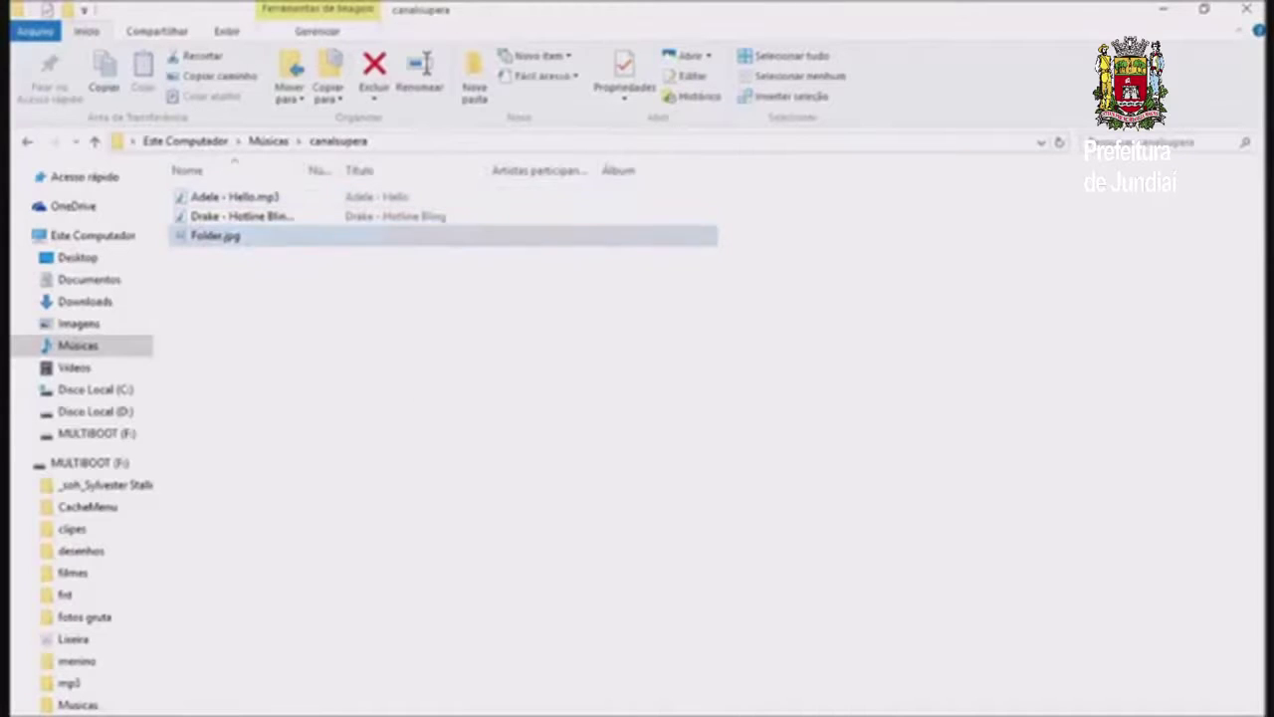
pyautogui.press('Delete')
pyautogui.click(699, 497)
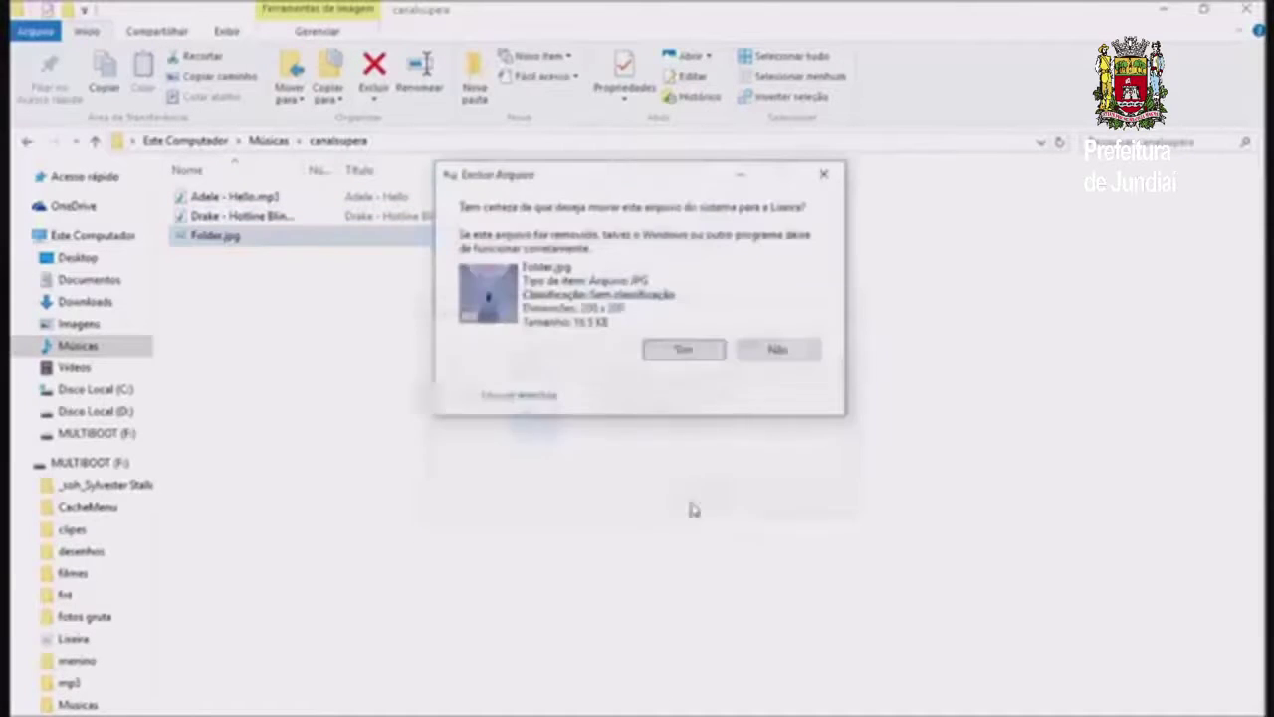
pyautogui.click(685, 350)
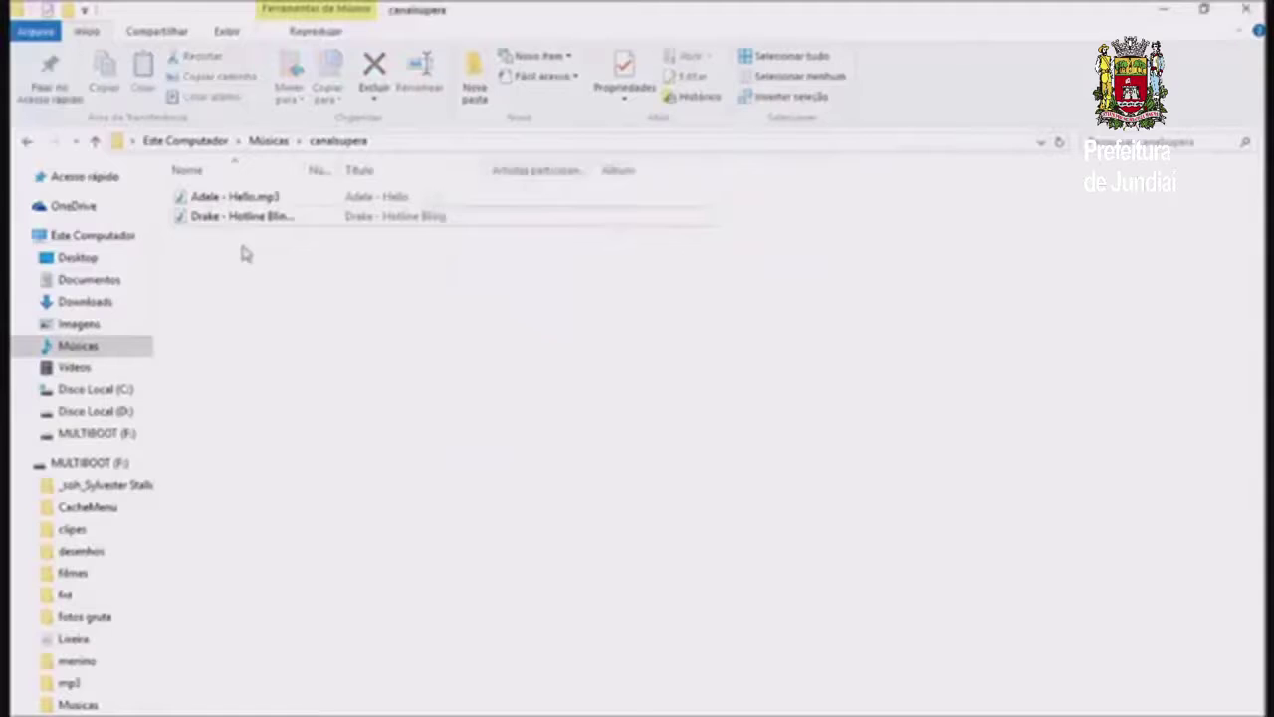
pyautogui.moveTo(239, 243); pyautogui.dragTo(236, 212)
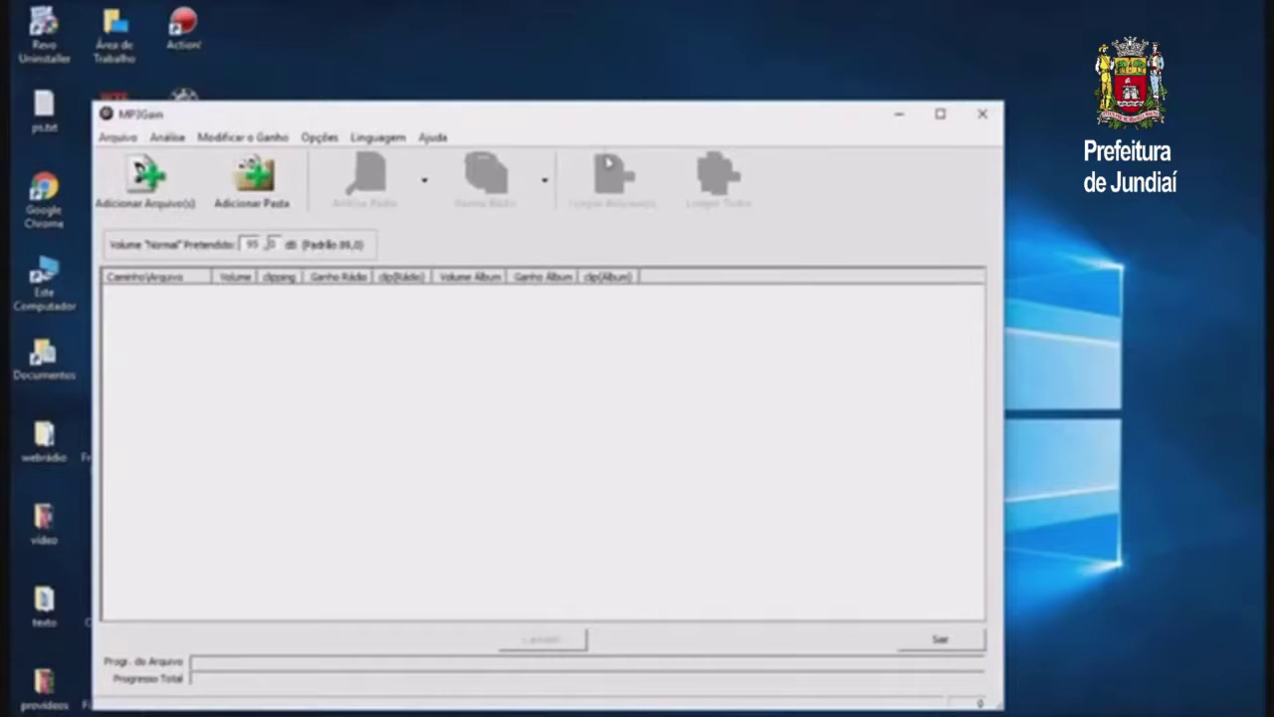
pyautogui.click(167, 182)
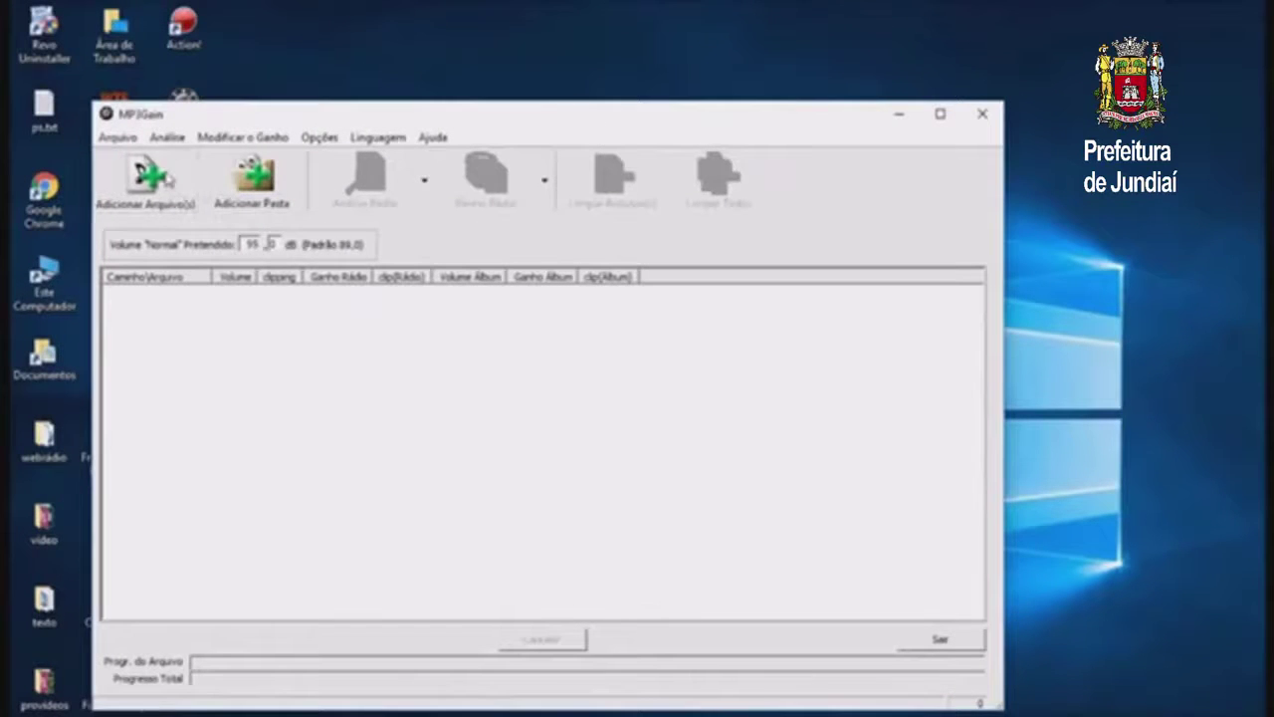
pyautogui.click(165, 334)
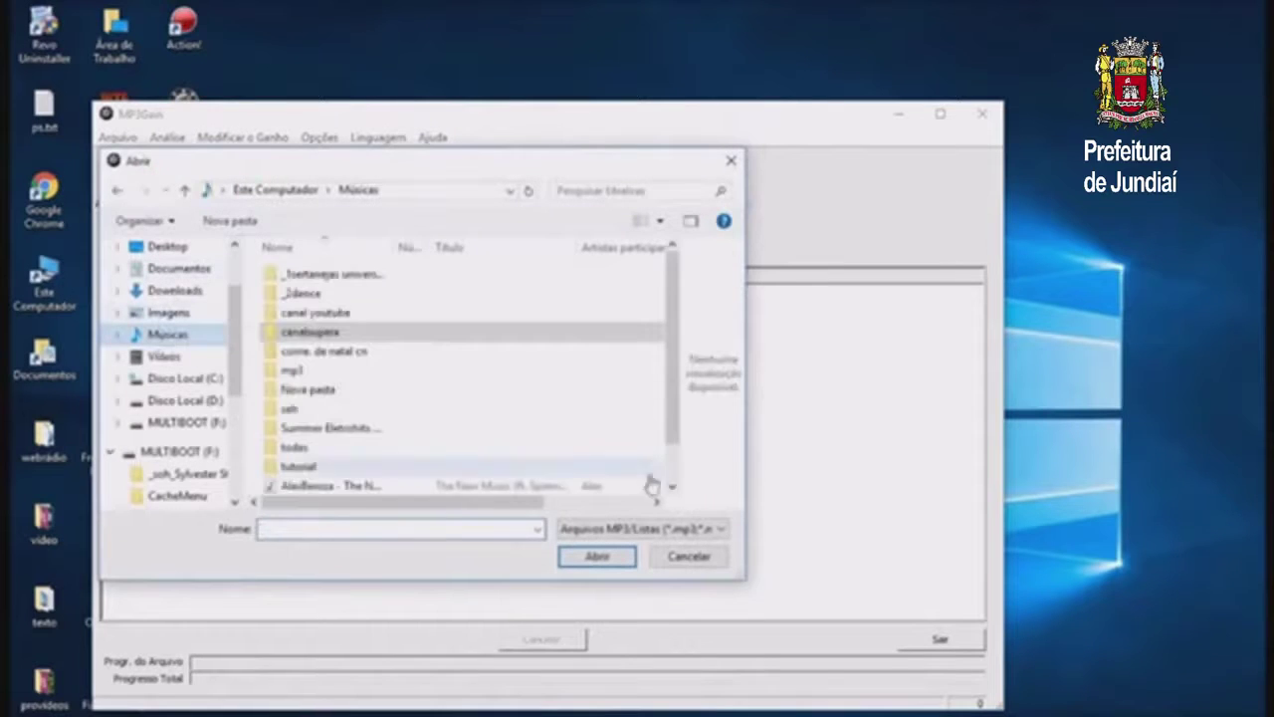
pyautogui.click(674, 554)
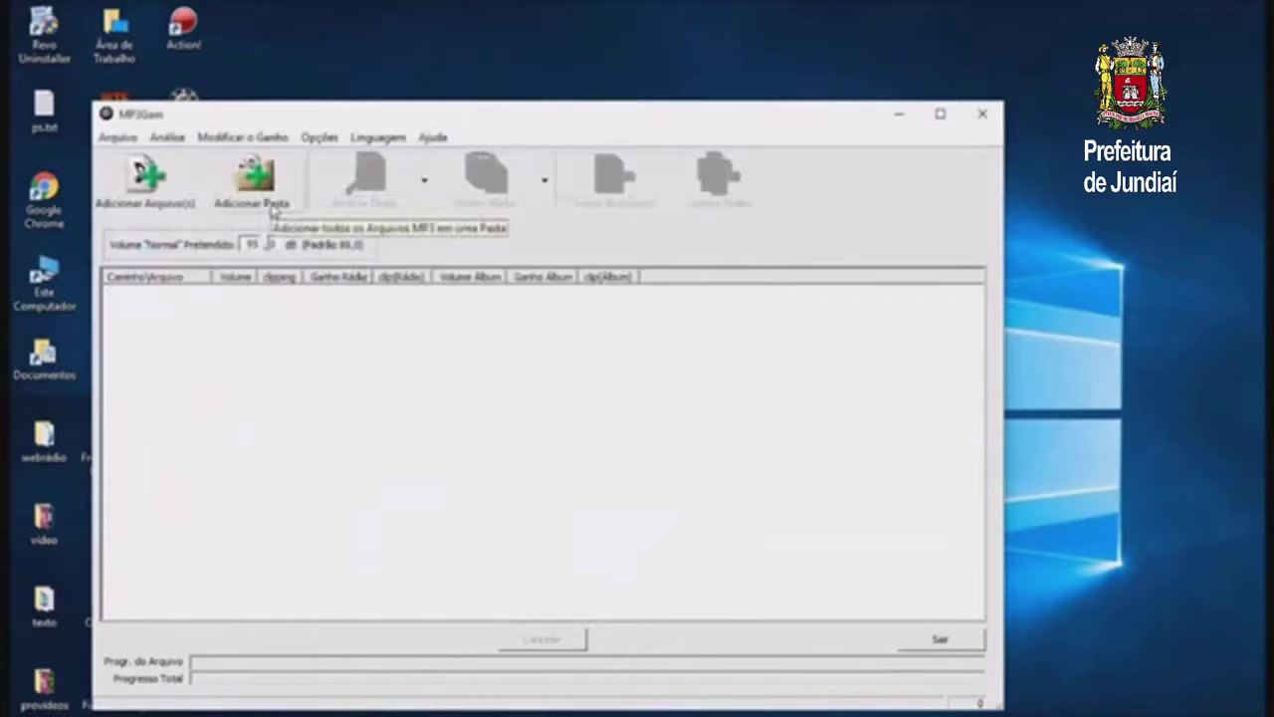